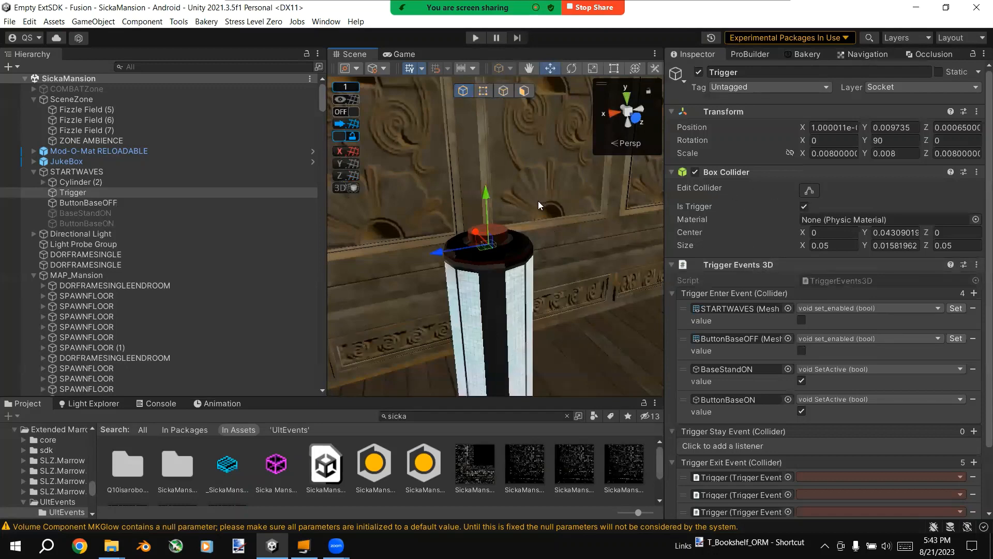
Step: Examine the start button's cylinder and the listeners on its Trigger object under STARTWAVES
key("w")
right_click_drag(531, 182, 514, 208)
key("s")
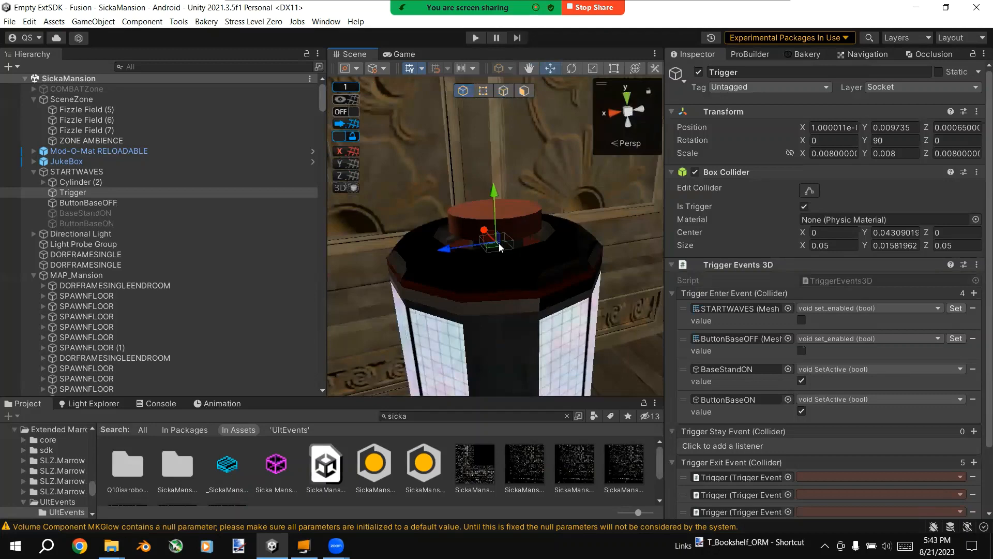
left_click(514, 224)
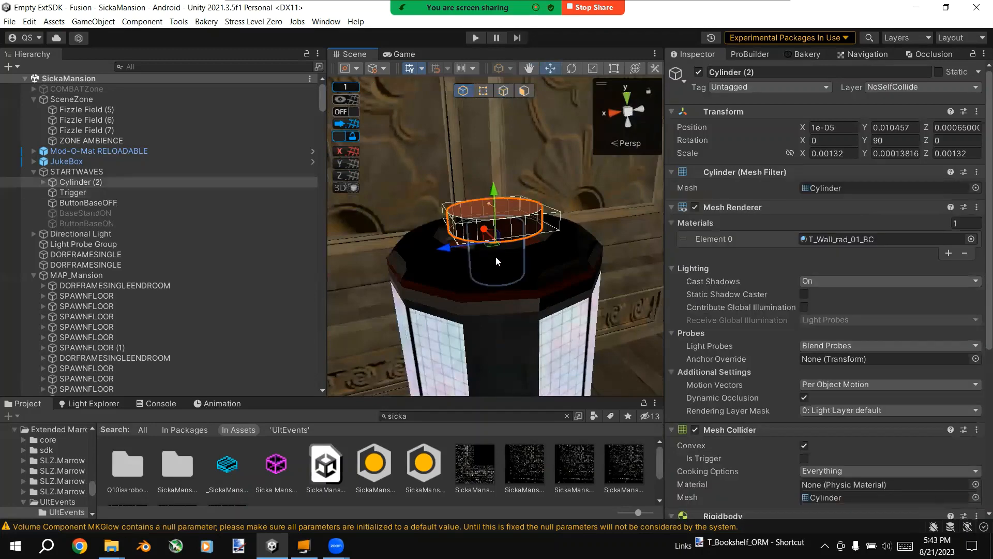
left_click(271, 192)
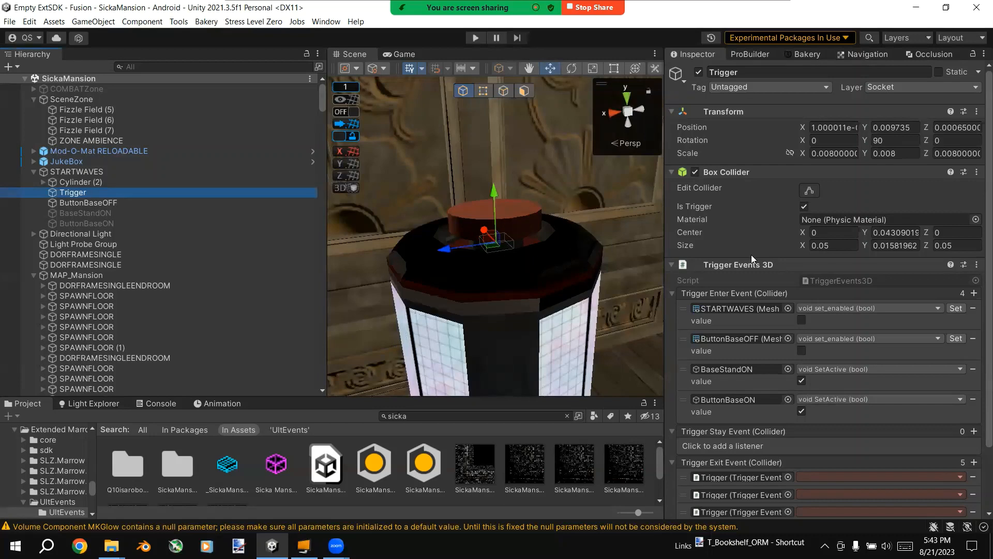
scroll(770, 269, "down", 3)
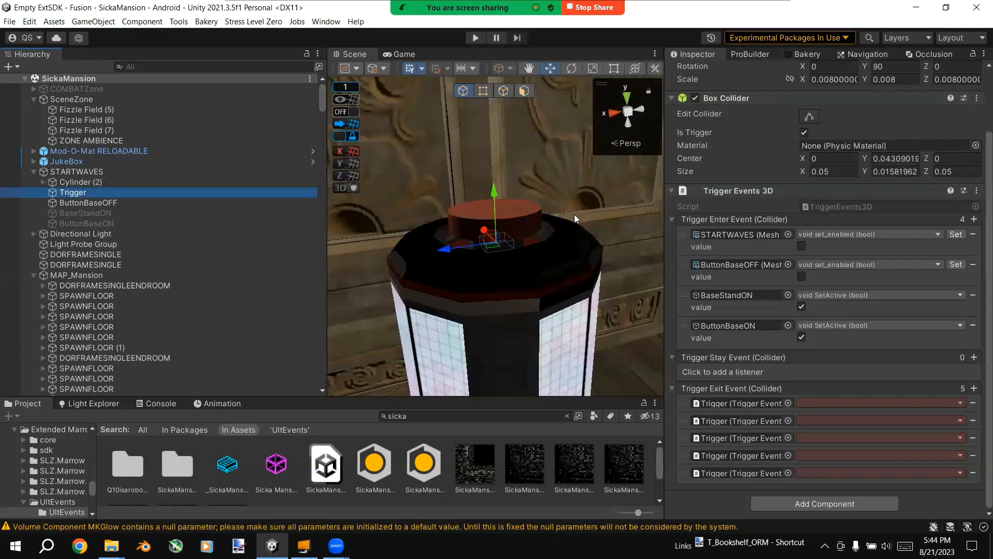
Step: Add an Ult Event Holder component to the Trigger object
left_click(818, 502)
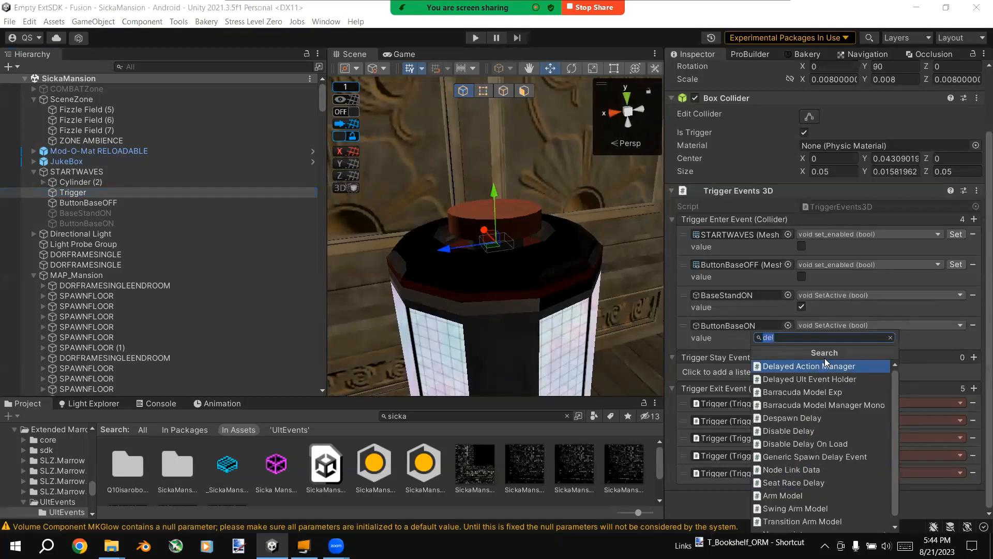
type("de")
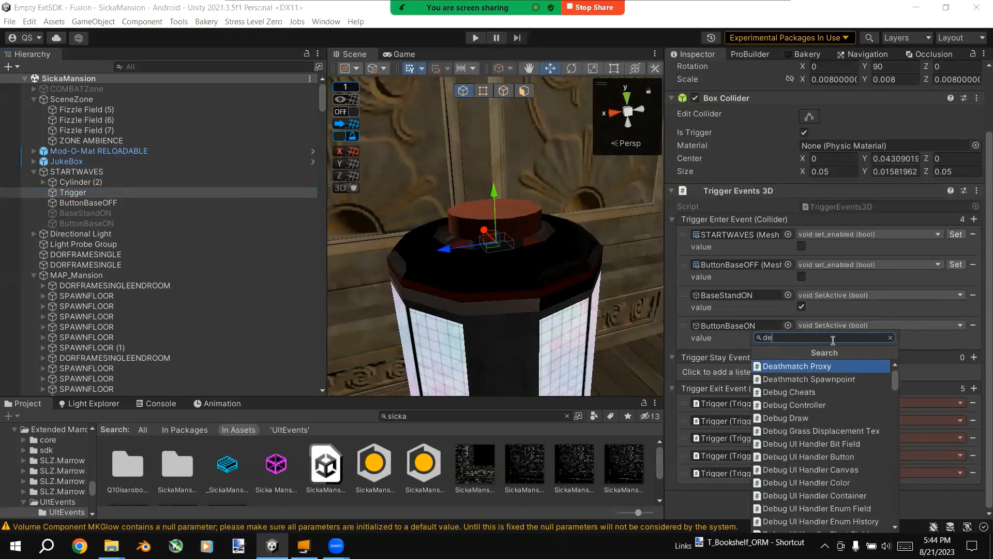
key("BackSpace")
key("BackSpace")
type("ult")
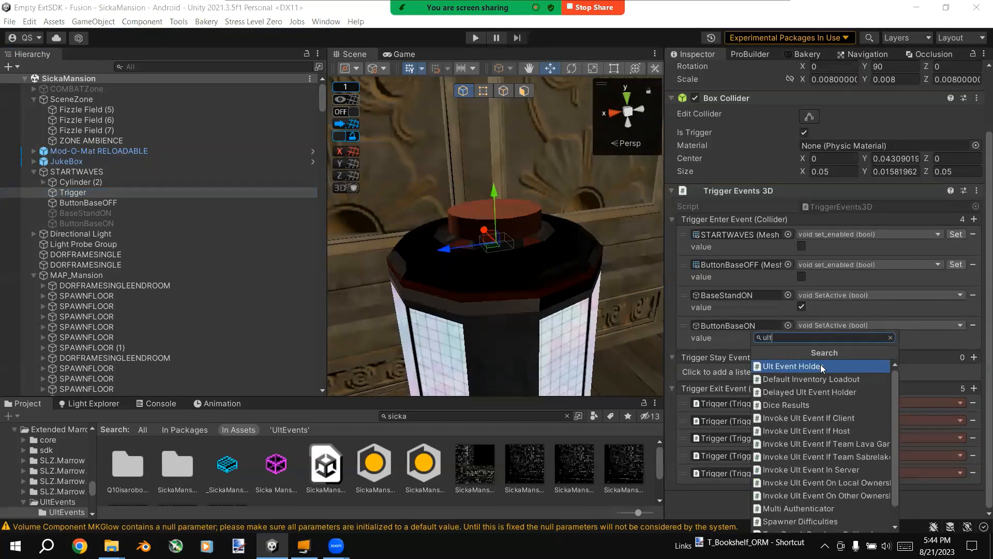
left_click(821, 366)
scroll(846, 416, "down", 2)
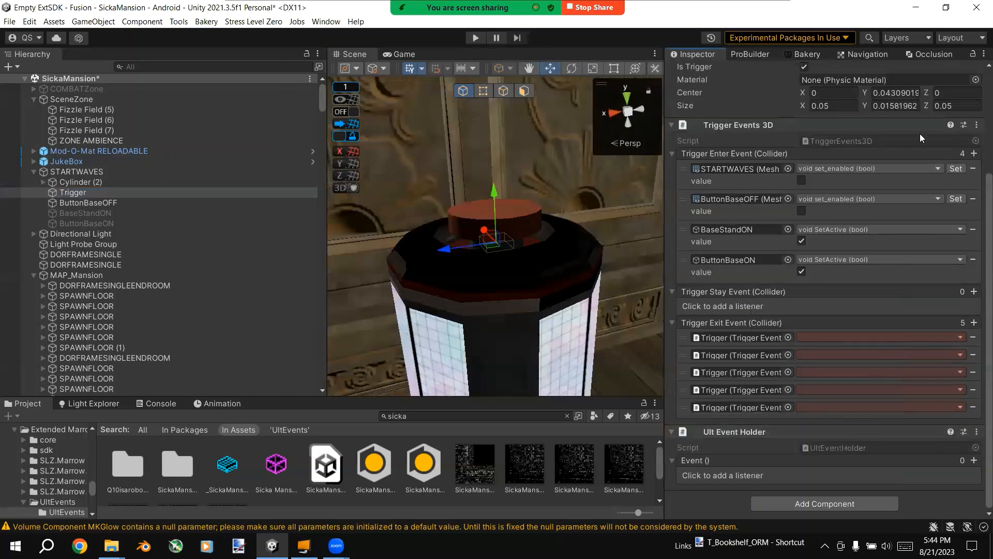
Step: Give the Ult Event Holder's event five empty listener entries
left_click(974, 460)
left_click(974, 460)
left_click(974, 460)
left_click(974, 460)
left_click(974, 460)
scroll(839, 455, "down", 2)
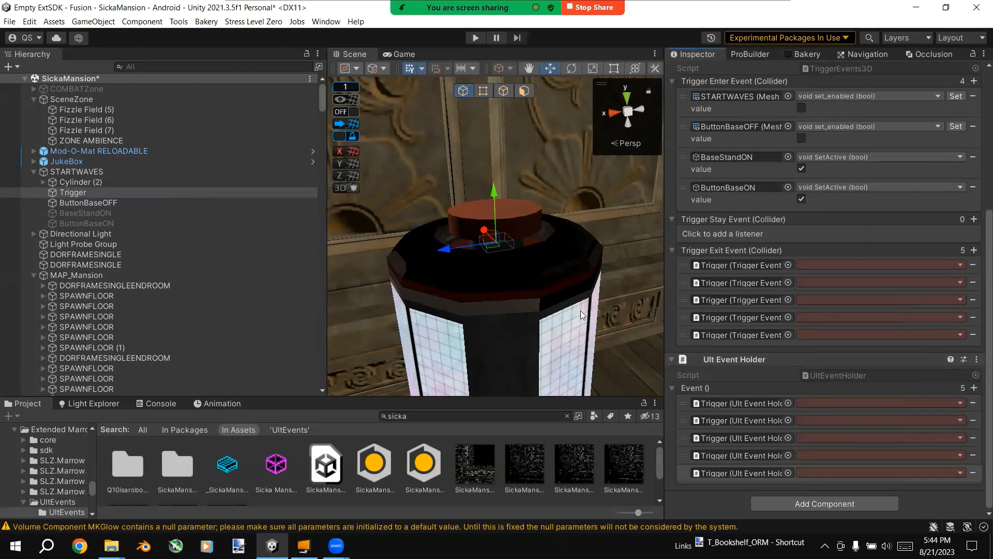
Step: Set the first Trigger Exit Event listener to call Invoke on the Trigger object's Ult Event Holder
left_click_drag(165, 195, 734, 264)
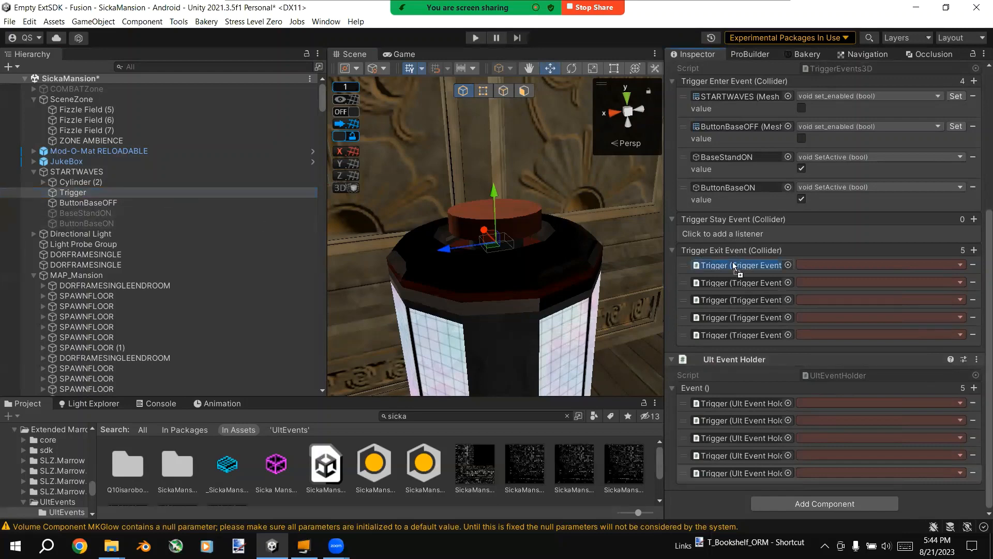
left_click(859, 263)
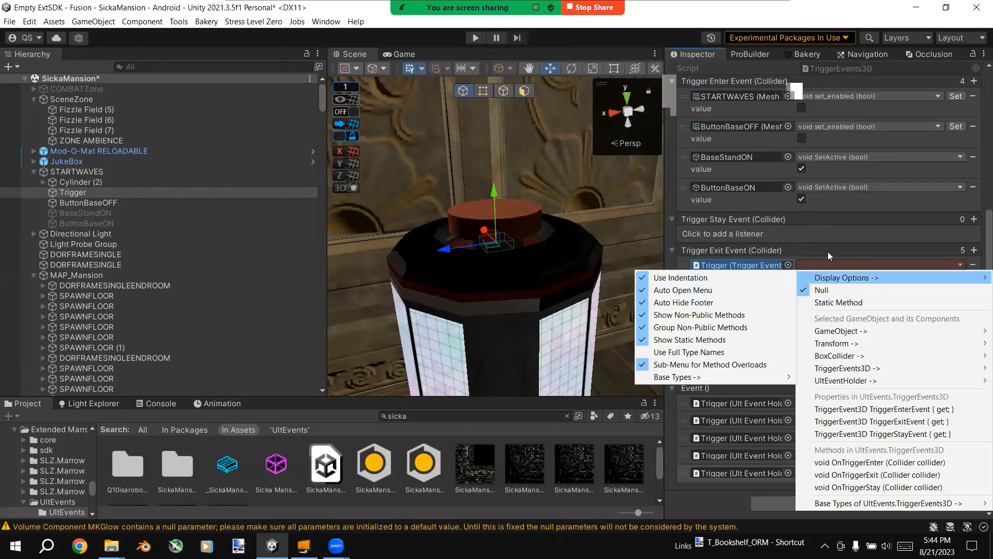
mouse_move(841, 383)
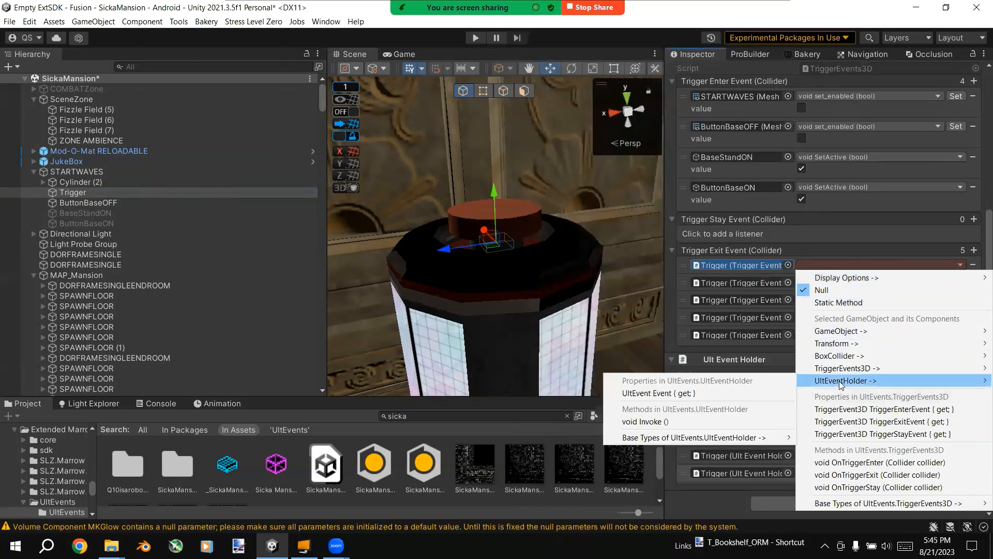
left_click(729, 419)
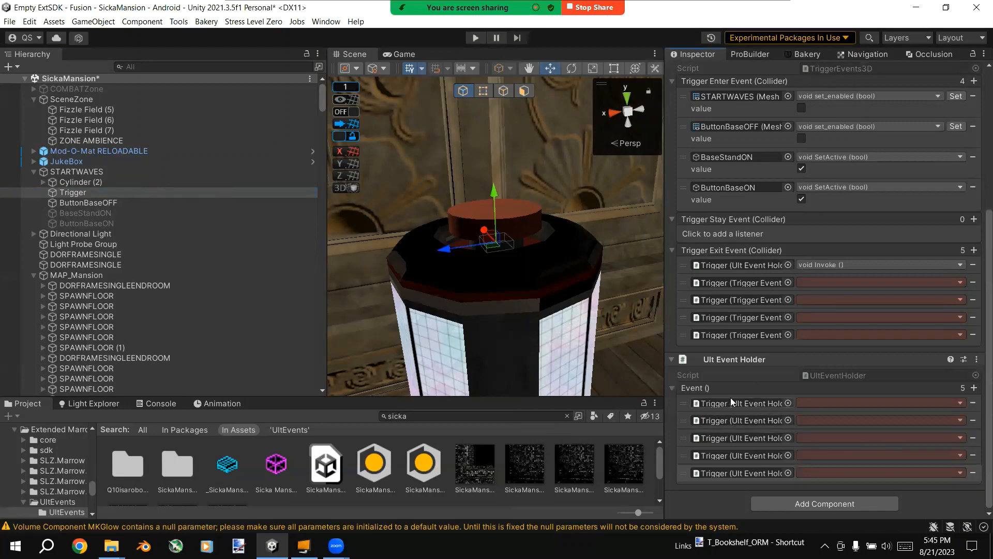
Step: Assign SceneZone to the first Ult Event Holder listener and have it call the GameObject's SetActive with the value unchecked
left_click(825, 402)
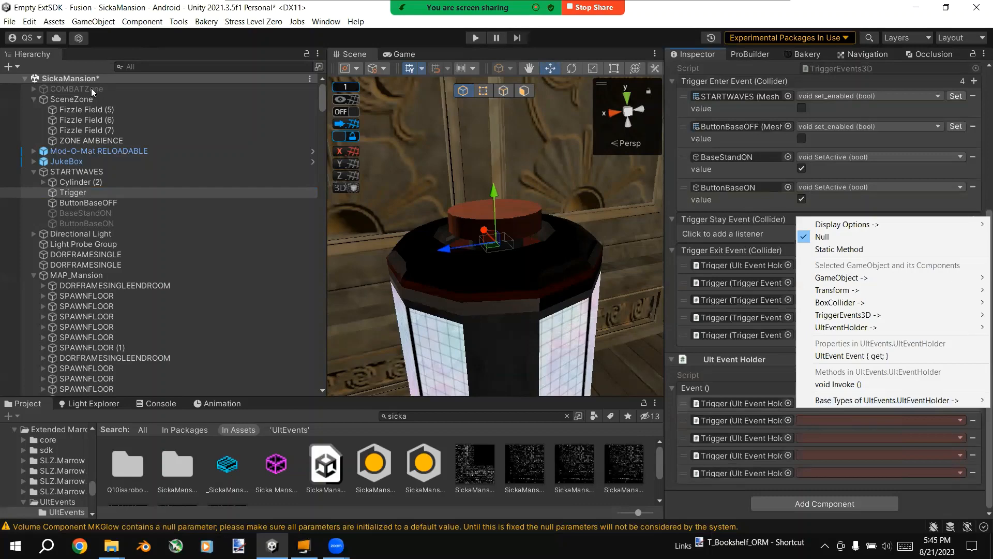
left_click_drag(74, 96, 756, 398)
mouse_move(851, 309)
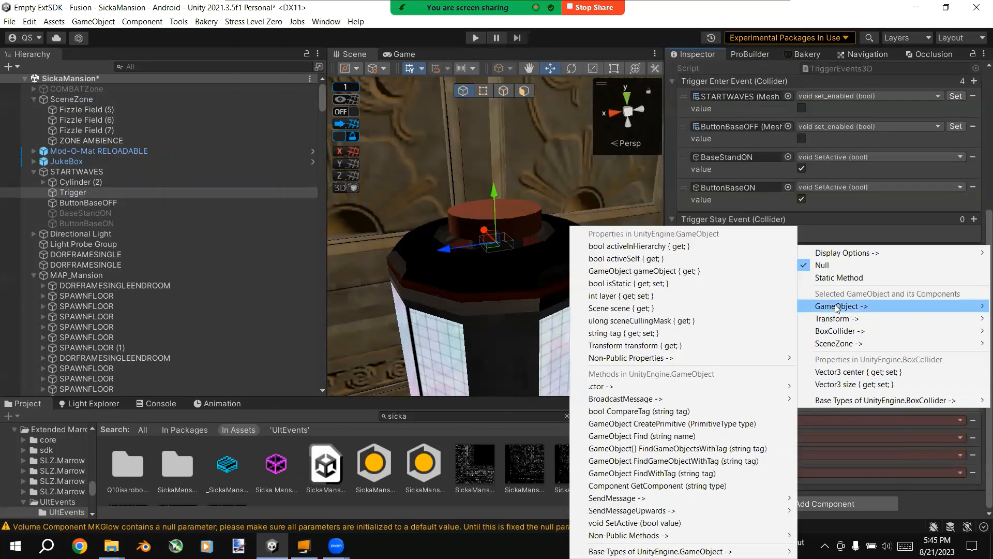
left_click(677, 523)
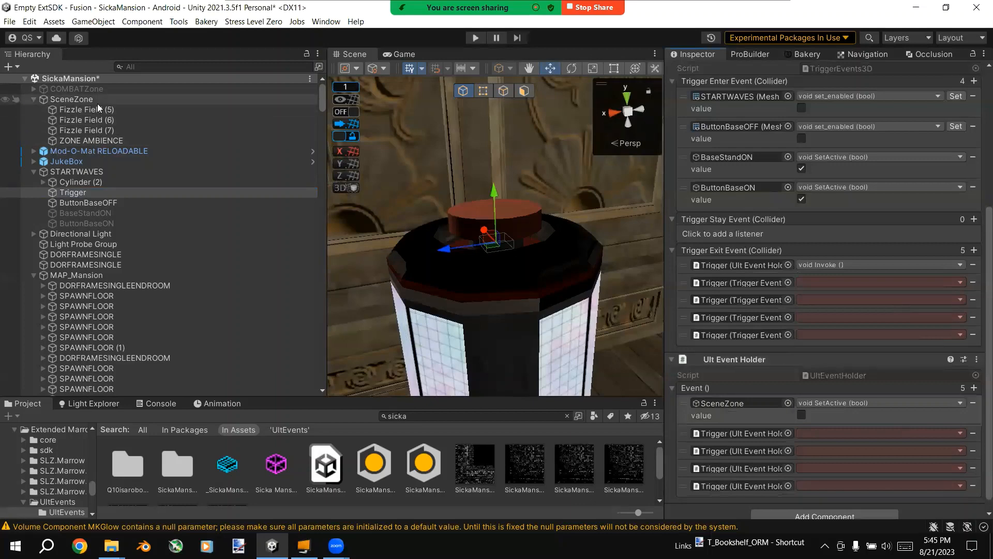
Step: Examine the Fizzle Field (6) doorway barrier in the scene and the COMBATZone object's zone items
left_click(107, 121)
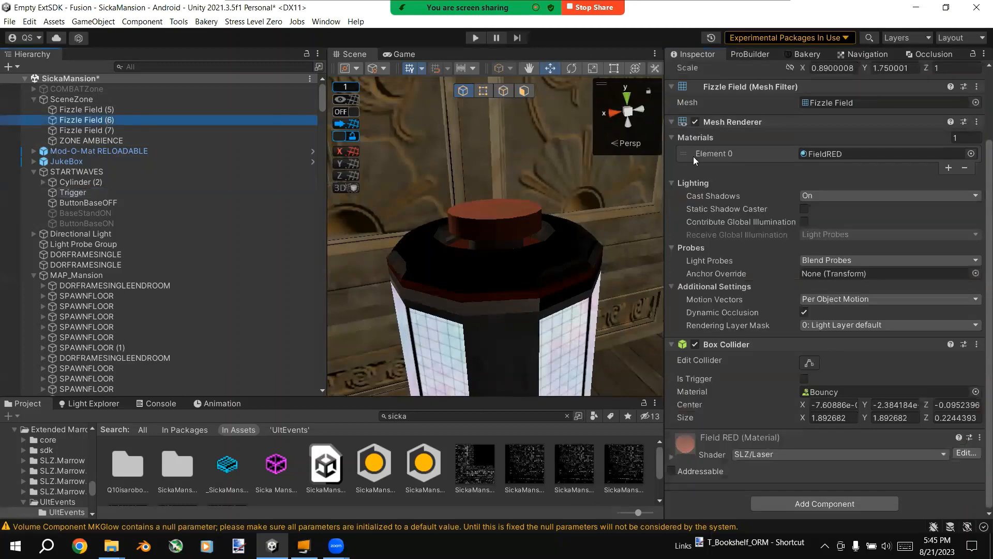
right_click_drag(510, 196, 300, 175)
key("s")
key("d")
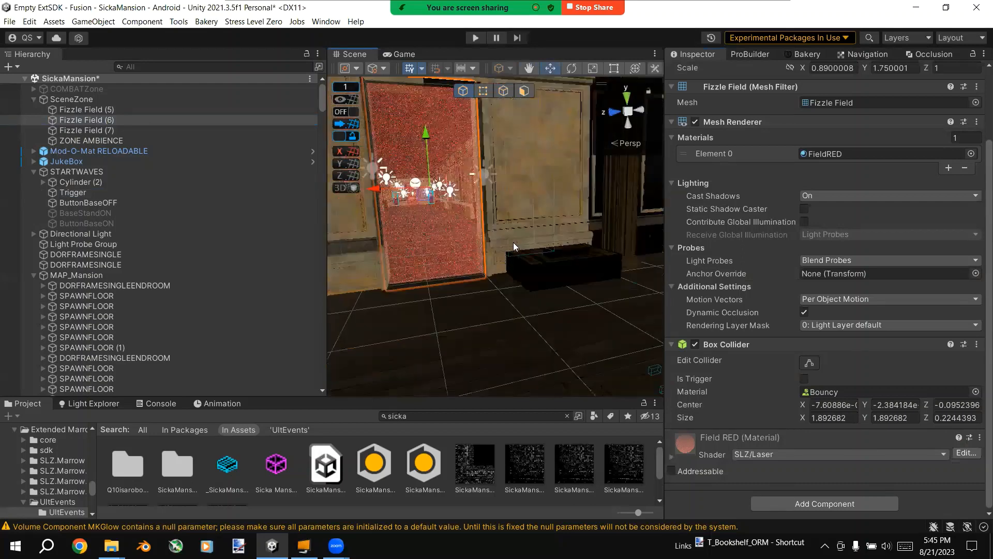
right_click_drag(514, 246, 219, 202)
key("s")
right_click_drag(22, 200, 387, 174)
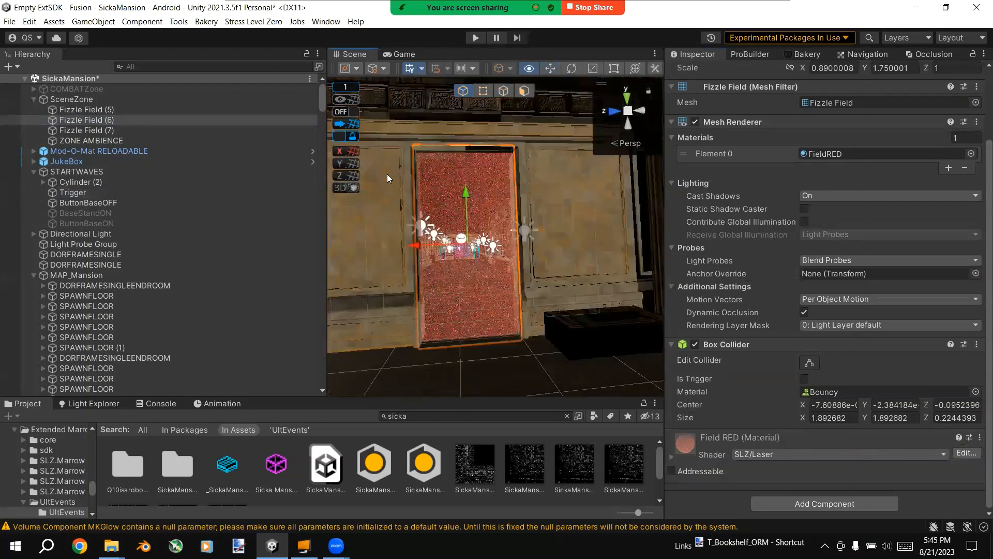
left_click(91, 91)
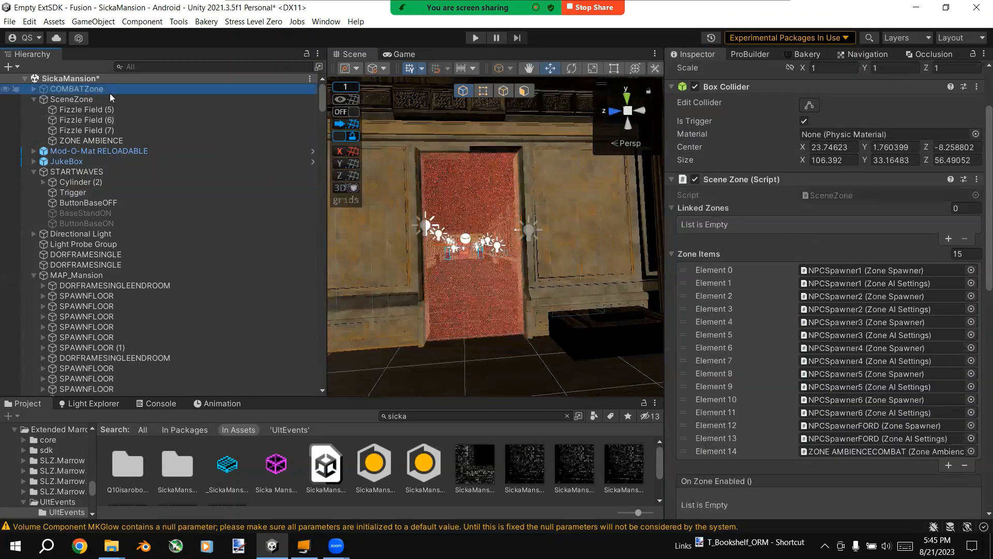
Step: Copy the SceneZone SetActive listener from the Trigger's Ult Event Holder and paste it over the first Trigger Exit Event listener
left_click(78, 193)
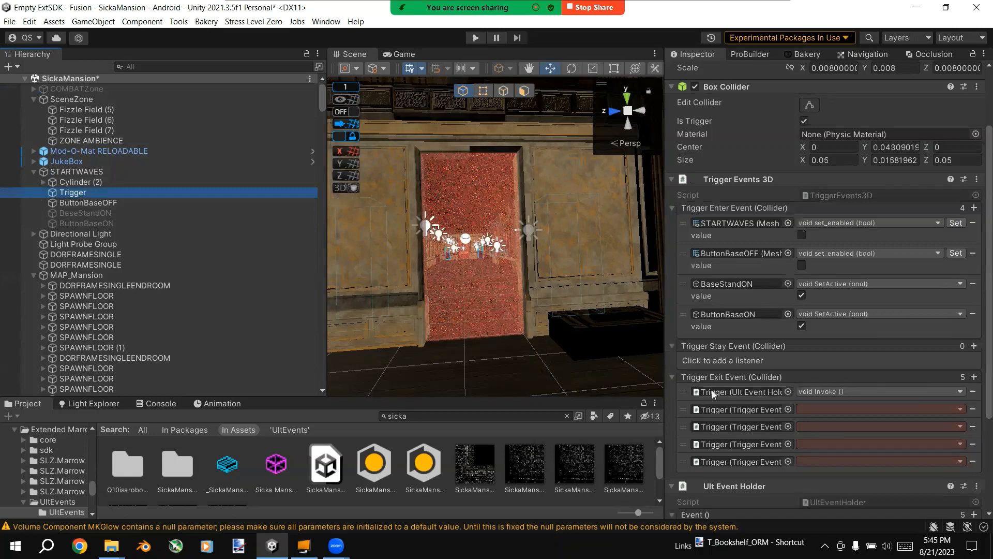
scroll(712, 390, "down", 3)
scroll(711, 323, "down", 3)
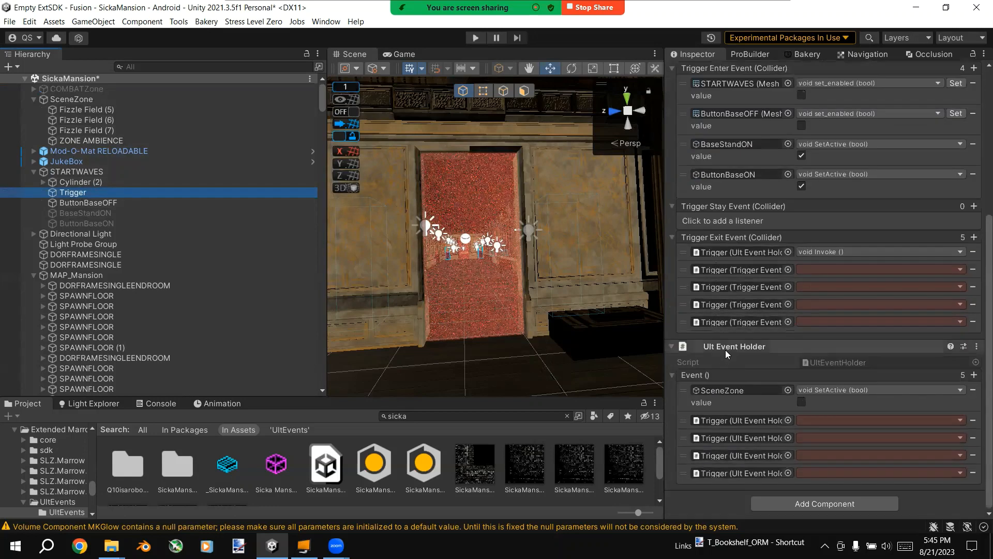
right_click(682, 389)
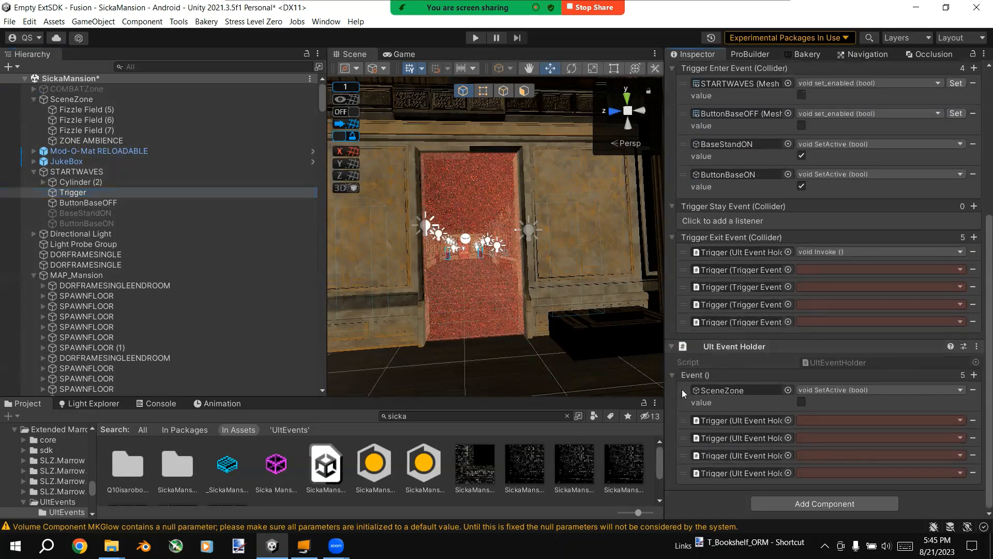
left_click(710, 412)
right_click(683, 247)
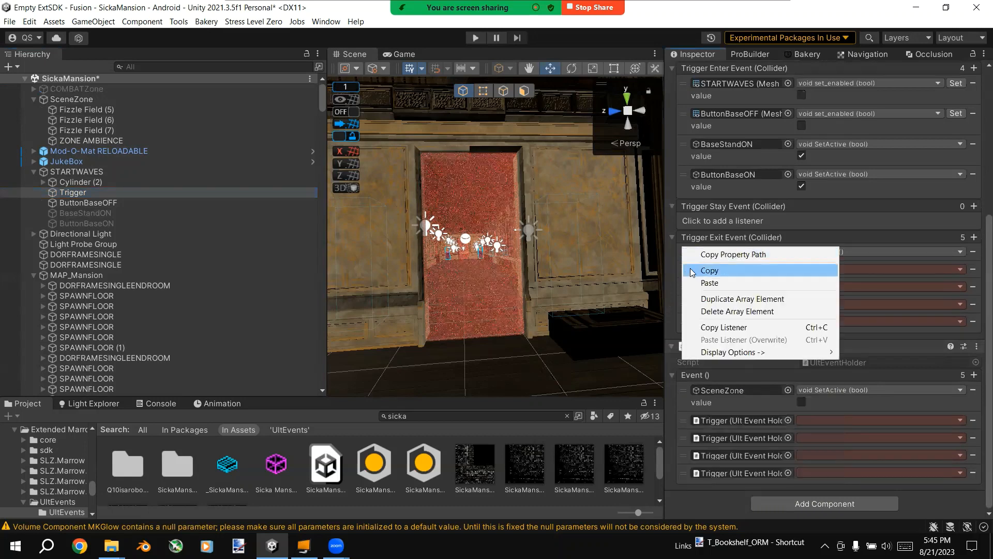
left_click(708, 282)
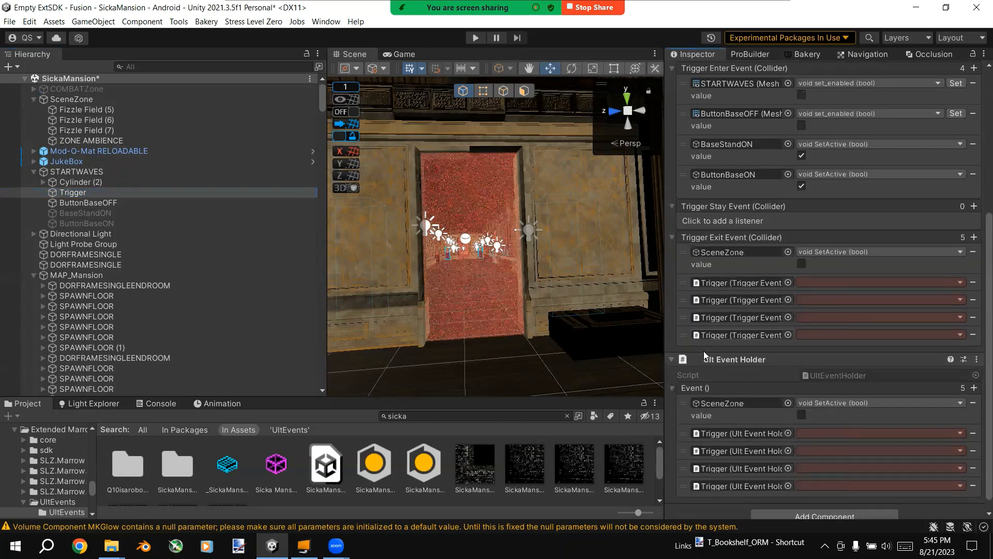
Step: Remove the Ult Event Holder component from the Trigger object and add a Delayed Ult Event Holder instead
left_click(977, 359)
left_click(939, 388)
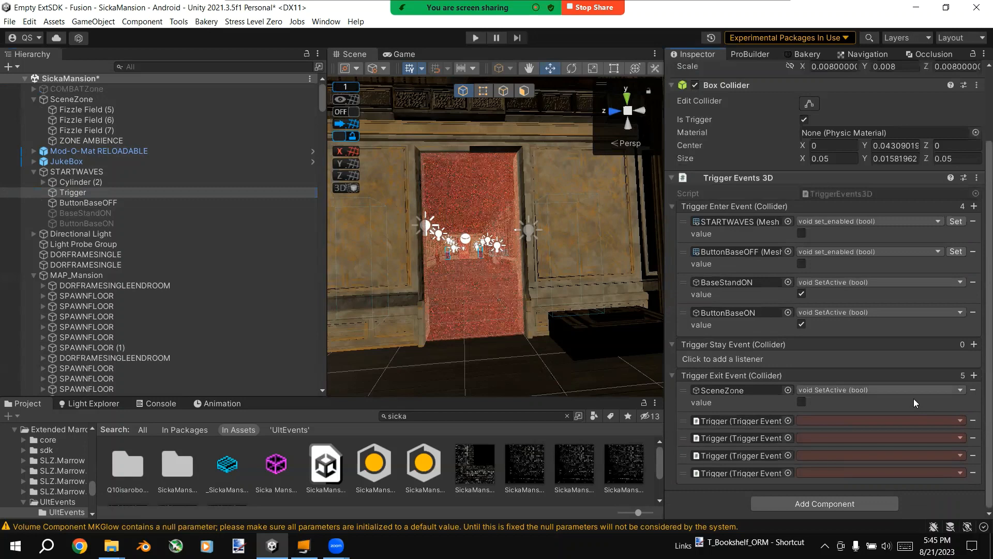
left_click(806, 505)
type("de")
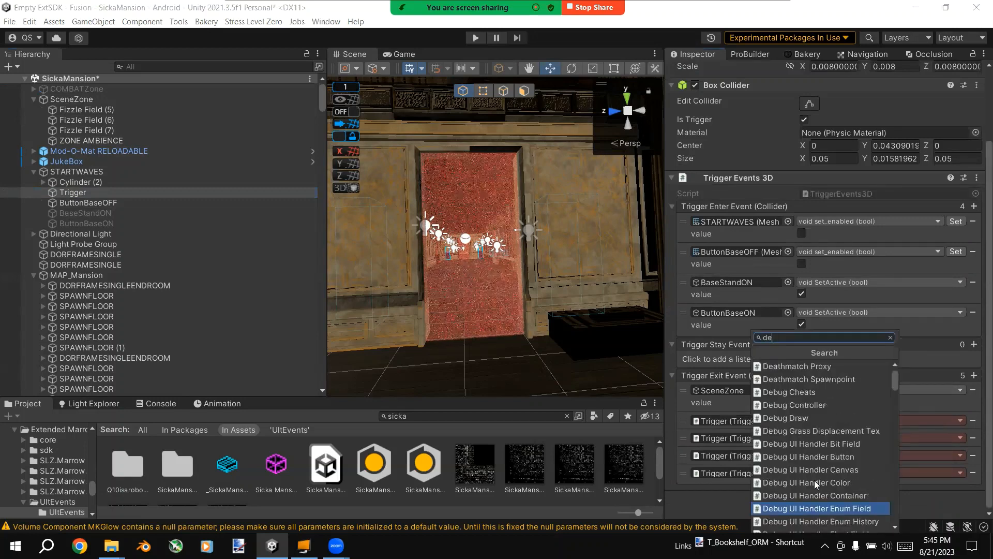
type("layed")
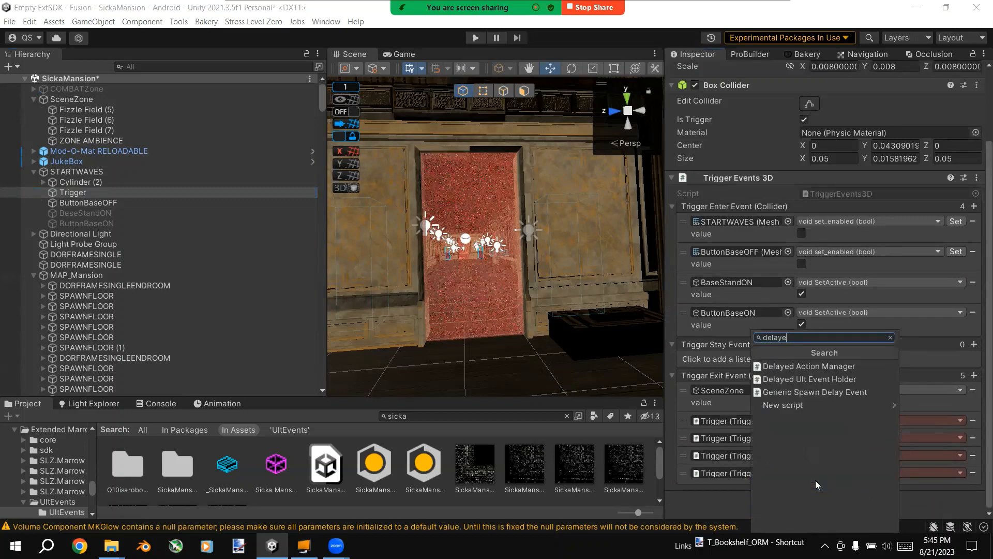
left_click(844, 383)
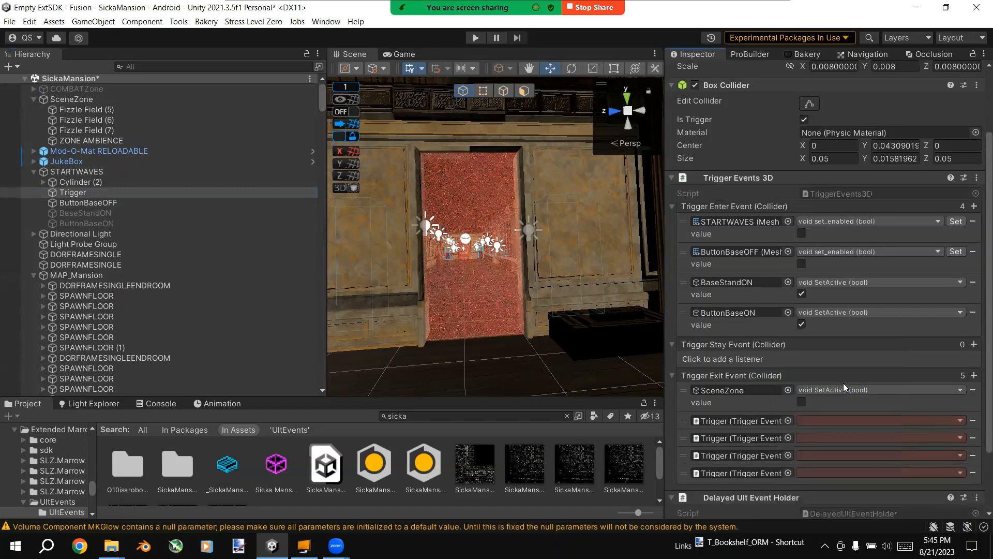
Step: Set the Delayed Ult Event Holder's delay to 4 and add a listener pasted from the copied SceneZone SetActive entry
scroll(843, 383, "down", 3)
left_click(810, 480)
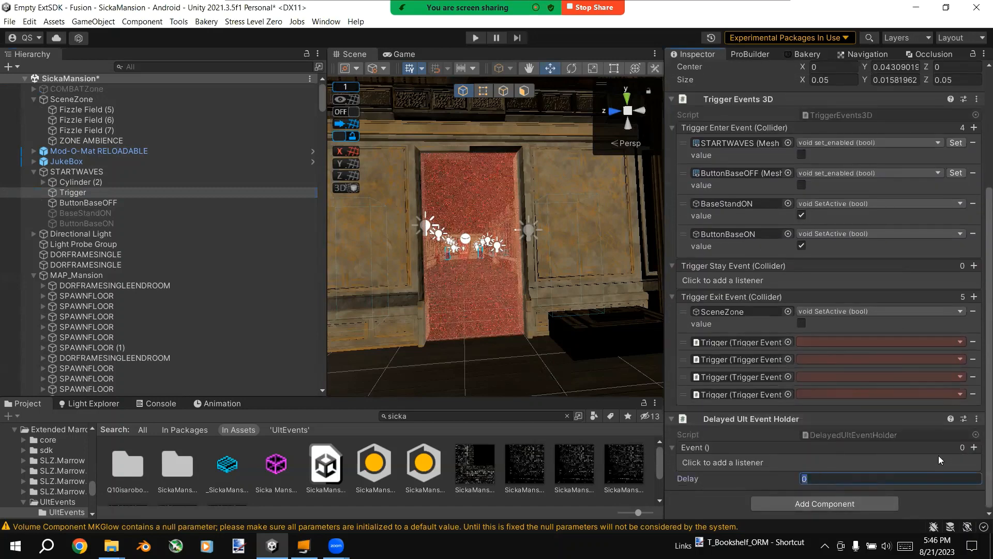
type("4")
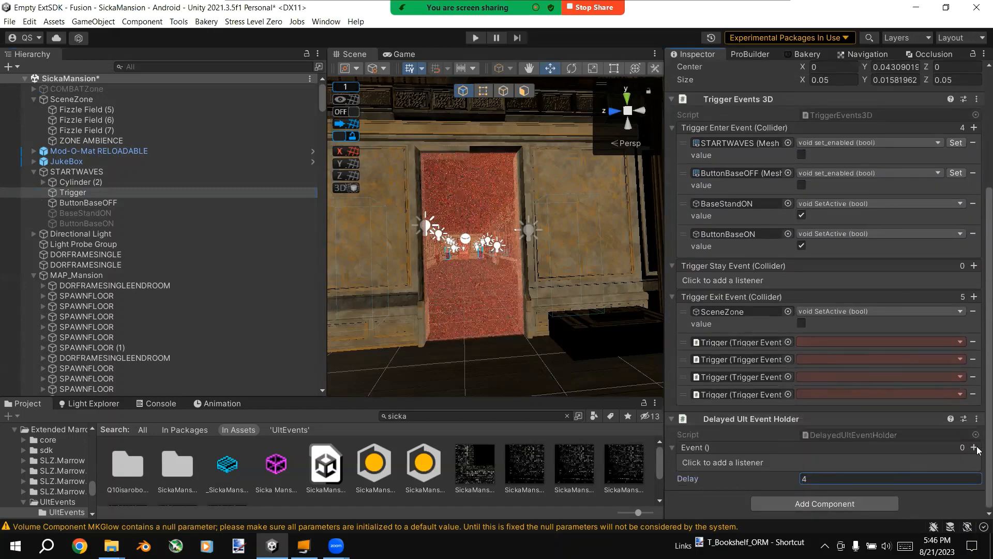
left_click(973, 447)
right_click(685, 463)
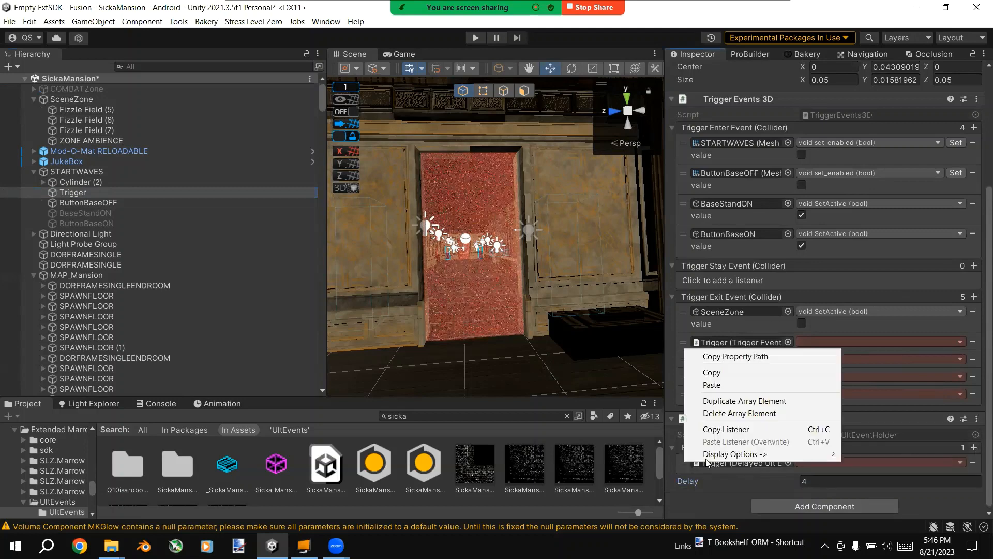
left_click(741, 383)
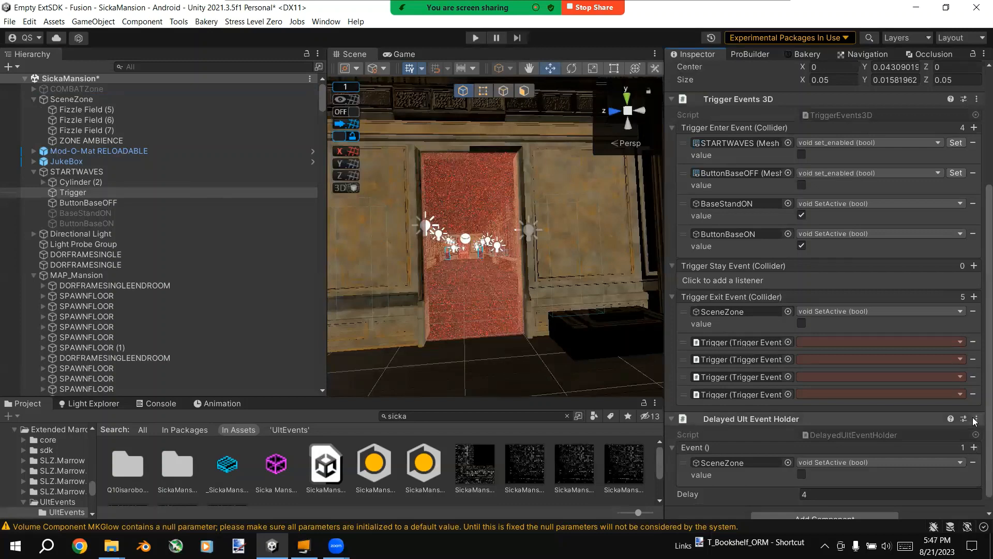
scroll(975, 421, "down", 1)
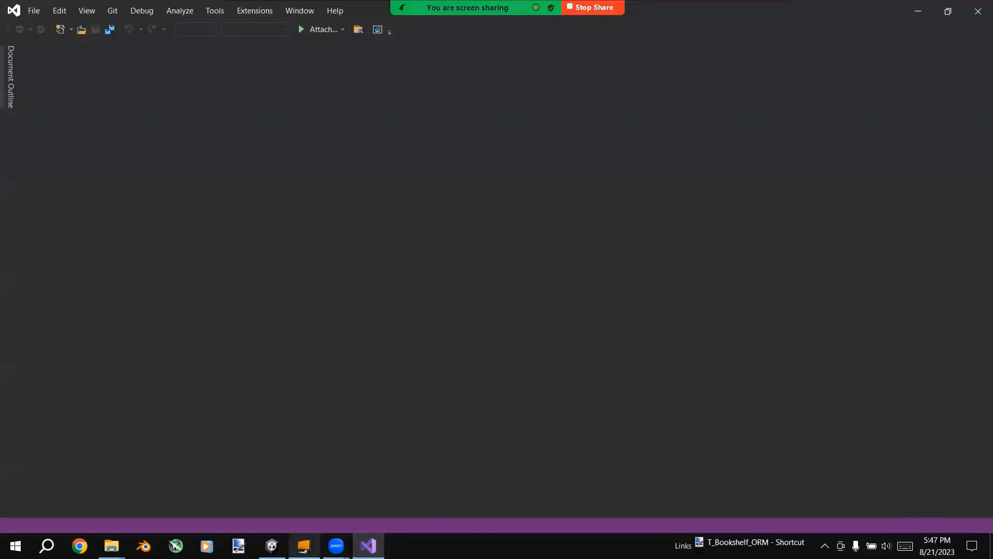
left_click(272, 545)
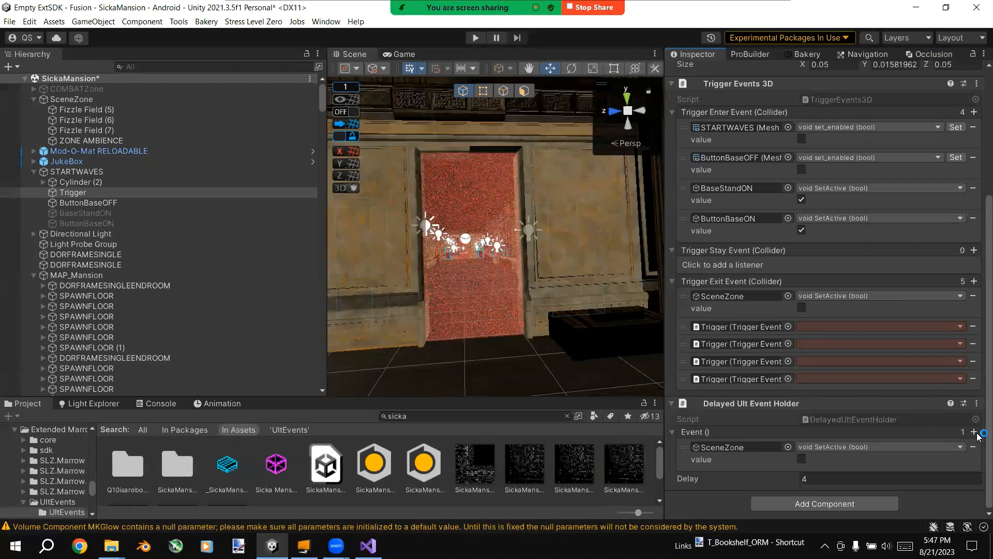
Step: Switch to Visual Studio and close the window showing the DelayedUltEventHolder.cs script
left_click(368, 545)
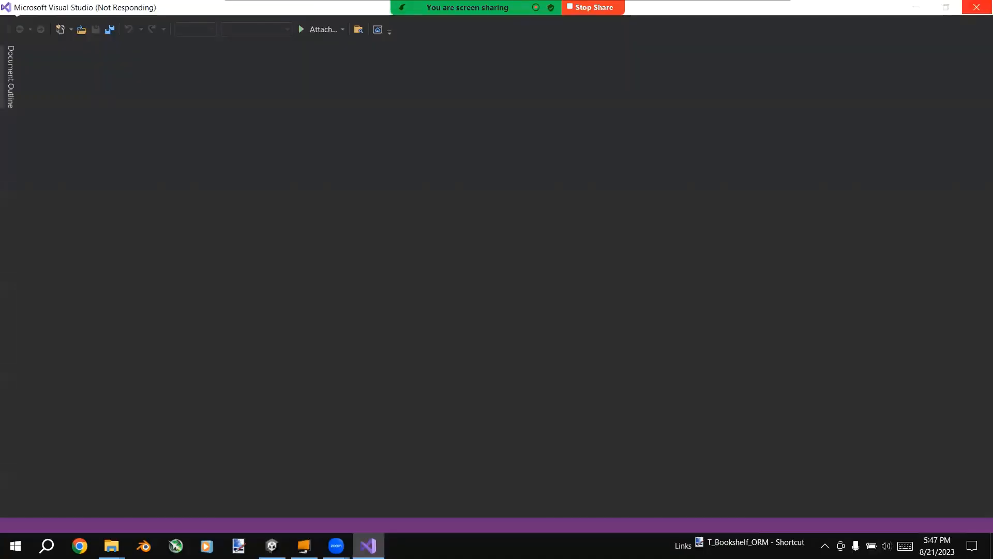
right_click(368, 545)
left_click(367, 516)
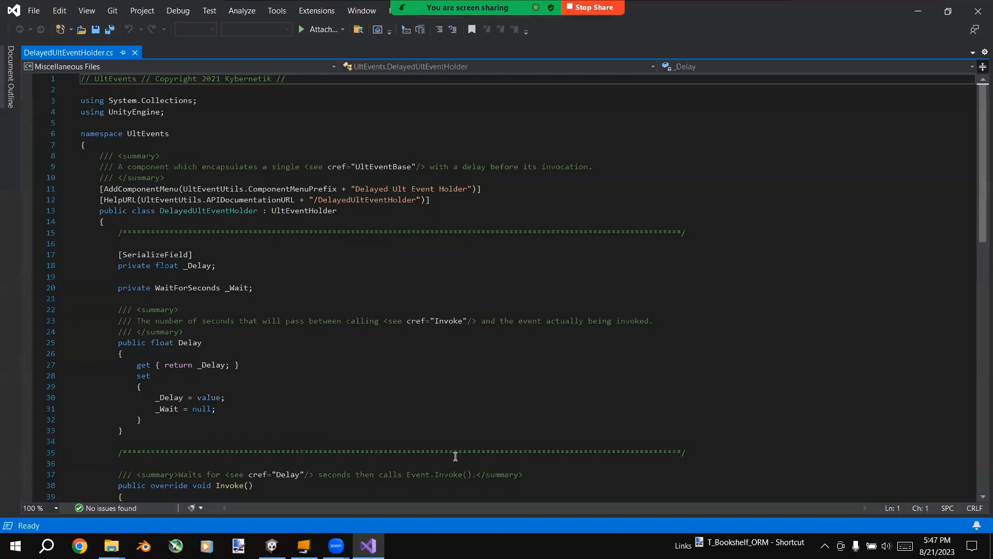
left_click(978, 10)
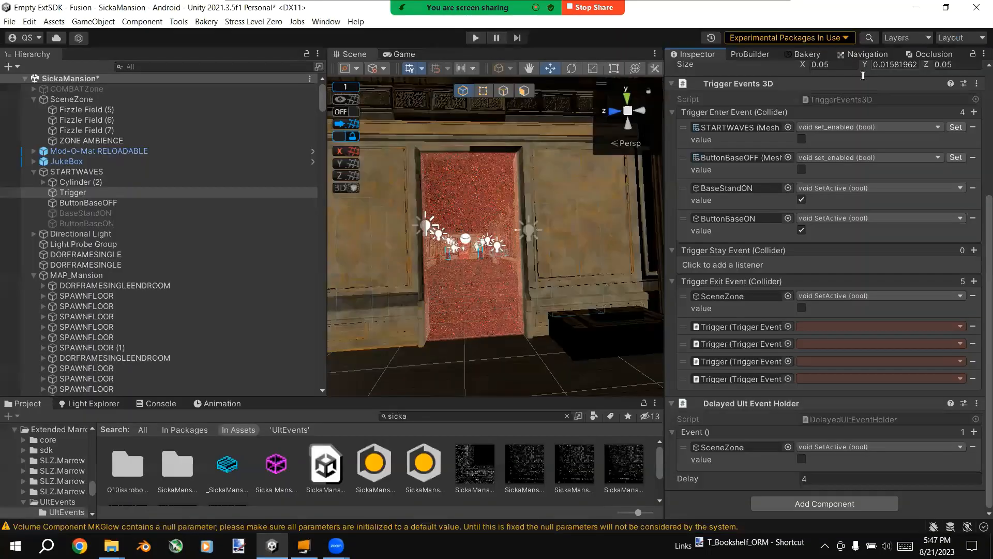
Step: Set the second Trigger Exit Event listener to COMBATZone's GameObject SetActive method with its value enabled
right_click_drag(498, 187, 524, 200)
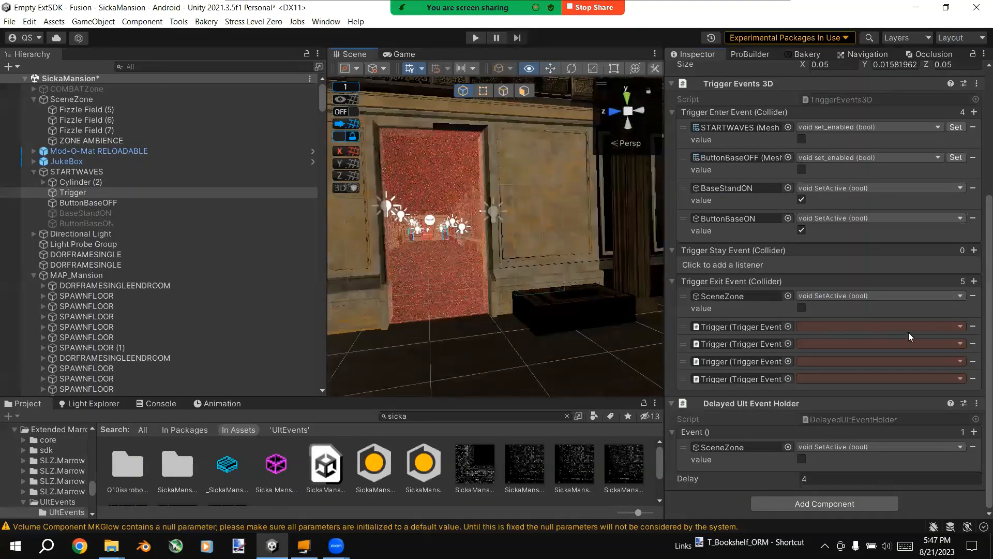
left_click_drag(113, 88, 736, 324)
left_click(807, 327)
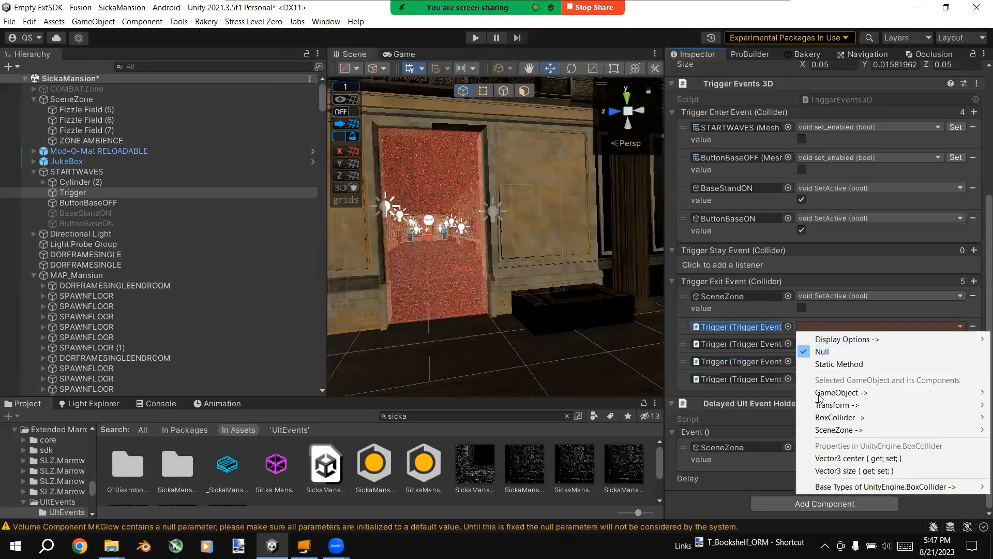
mouse_move(800, 395)
left_click(739, 365)
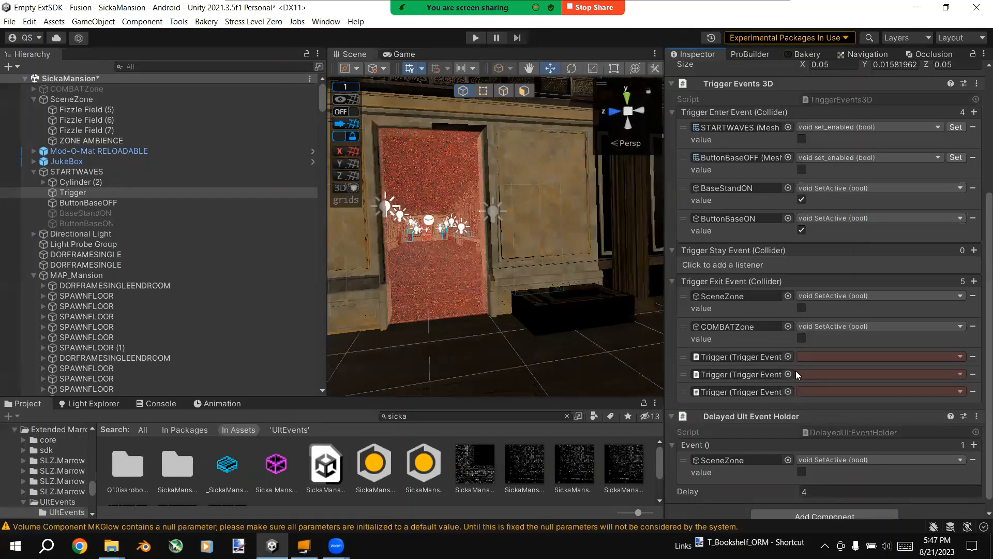
left_click(801, 338)
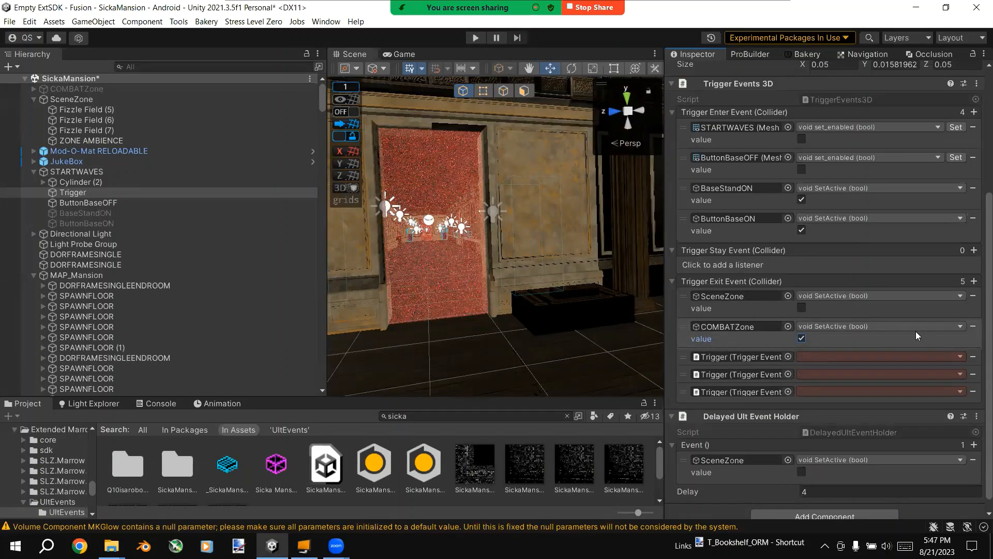
Step: Remove the Delayed Ult Event Holder component from the Trigger object
right_click_drag(515, 251, 547, 266)
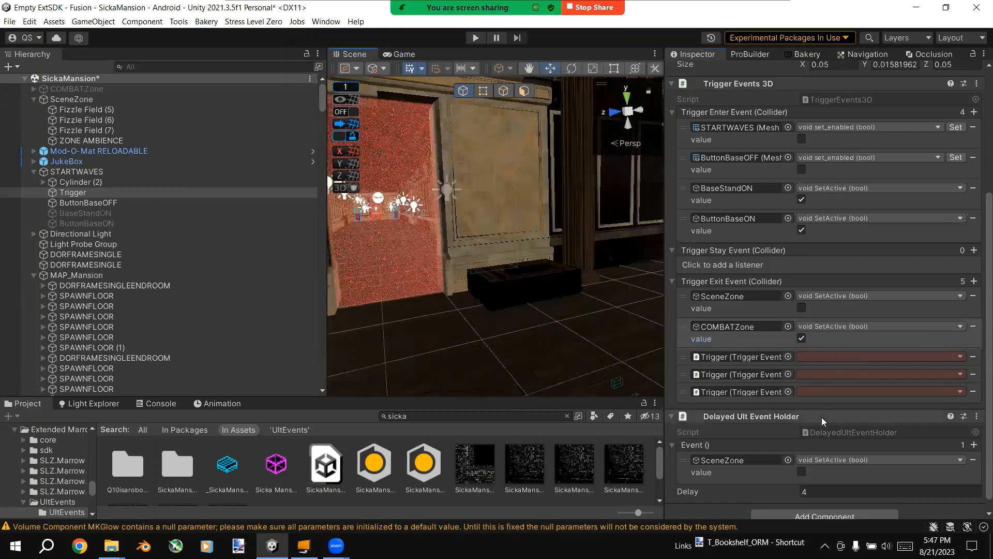
scroll(858, 425, "down", 1)
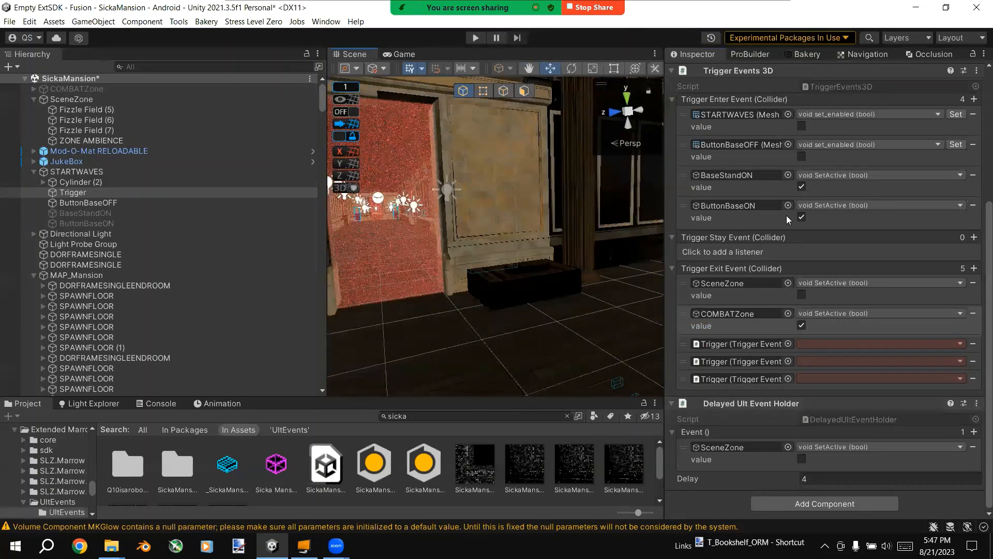
left_click(976, 402)
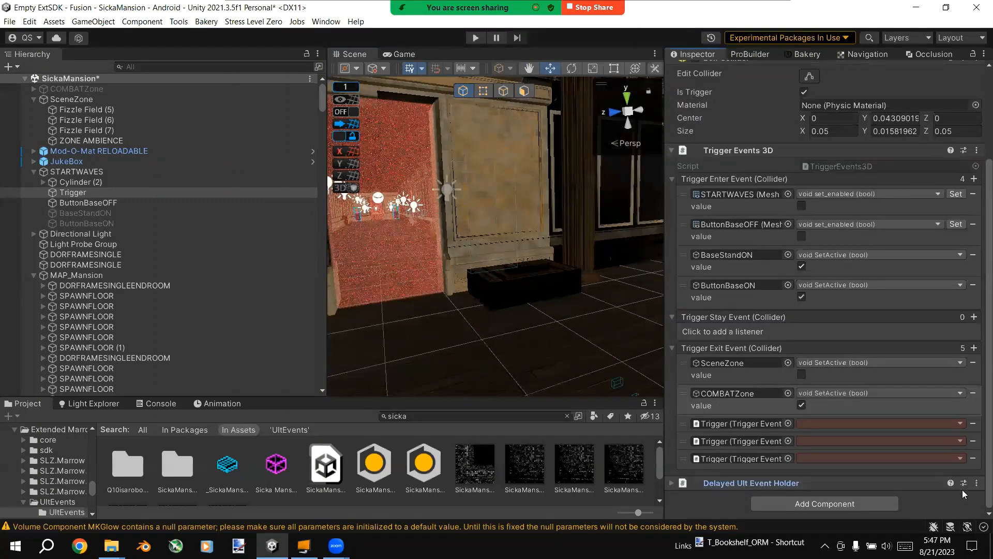
left_click(976, 483)
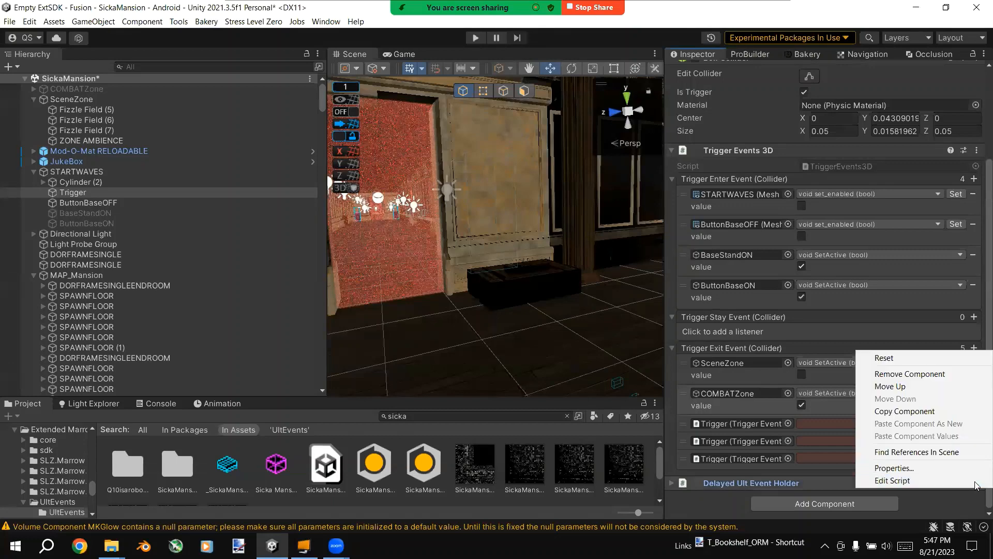
left_click(926, 374)
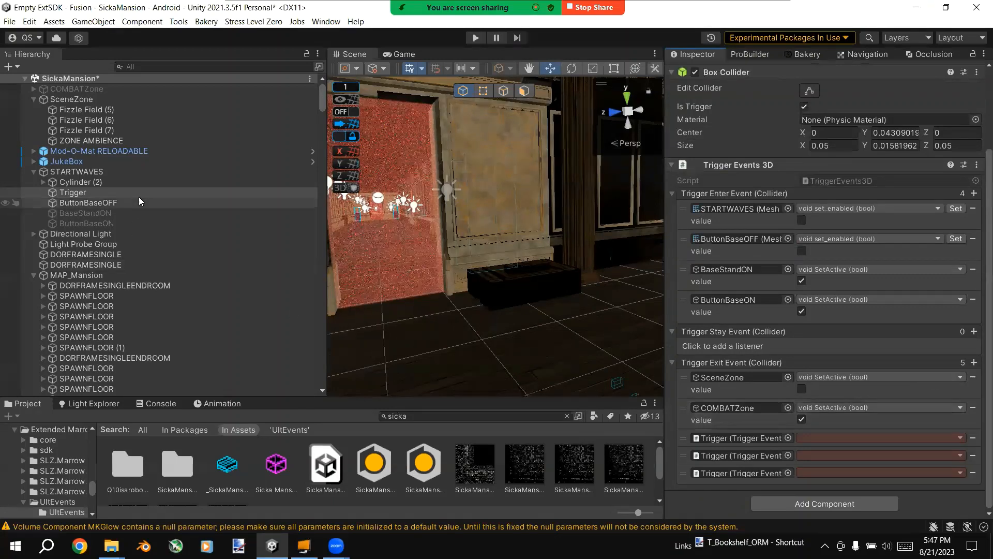
Step: Add a Life Cycle Events component to the Trigger object
left_click(783, 499)
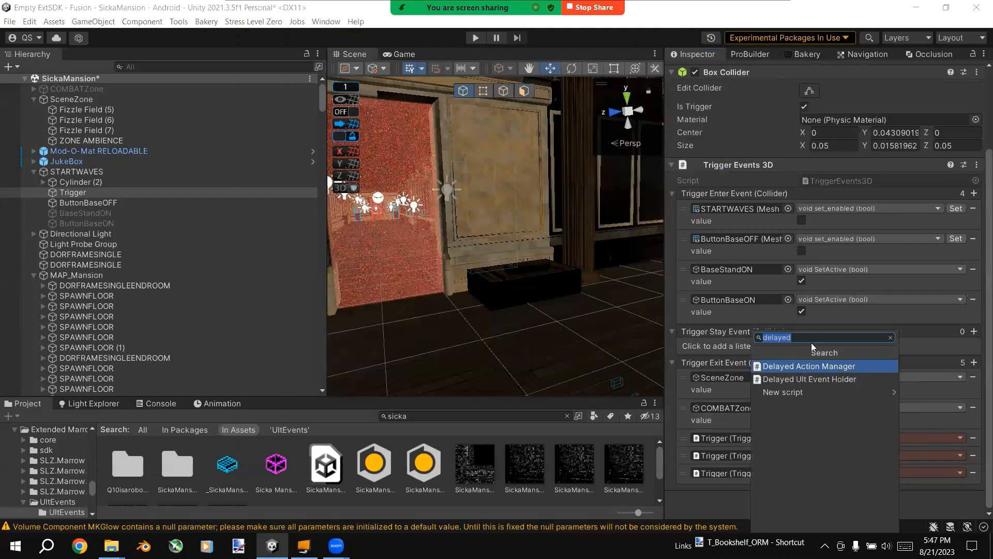
type("life")
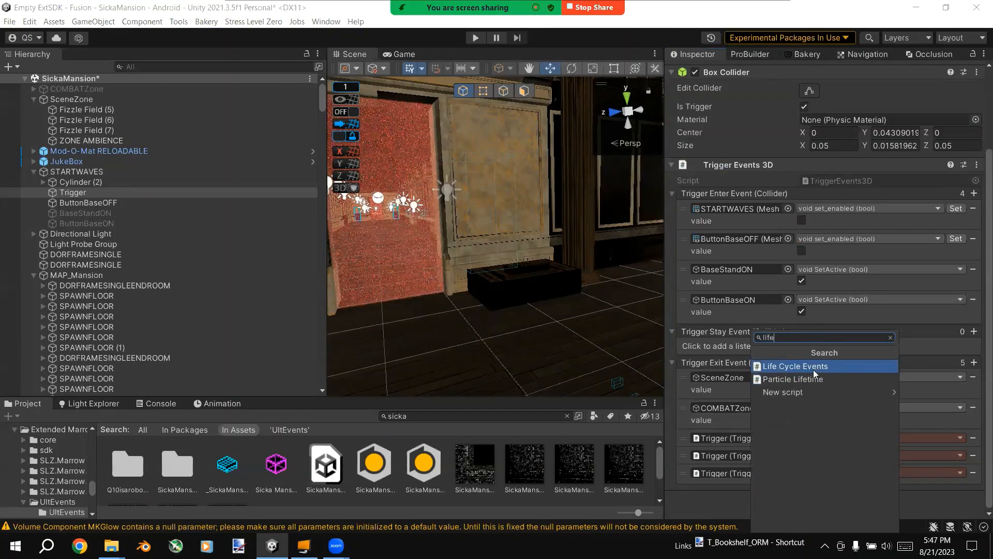
left_click(816, 367)
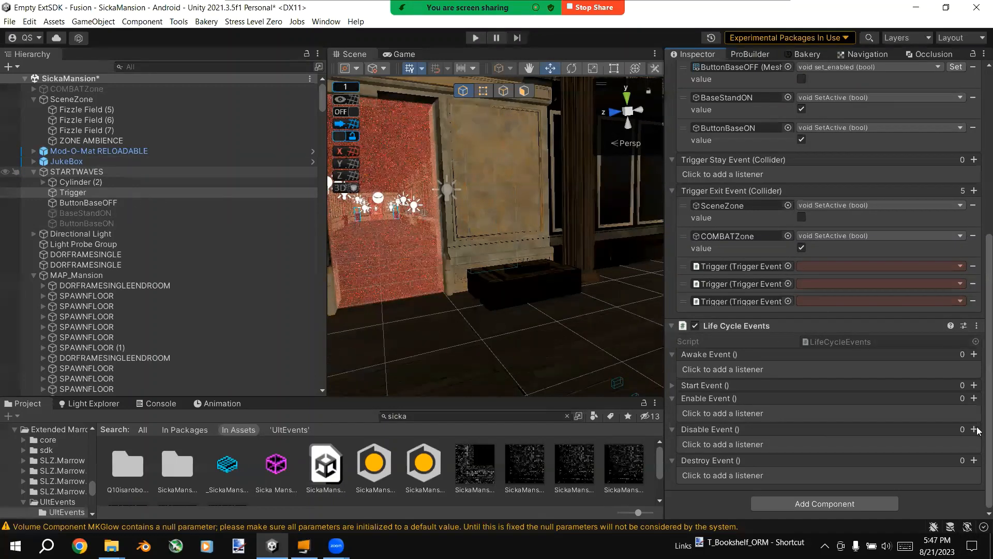
Step: Add an Enable Event listener in Life Cycle Events that sets the Trigger's Box Collider enabled property, leaving its value off
left_click(974, 397)
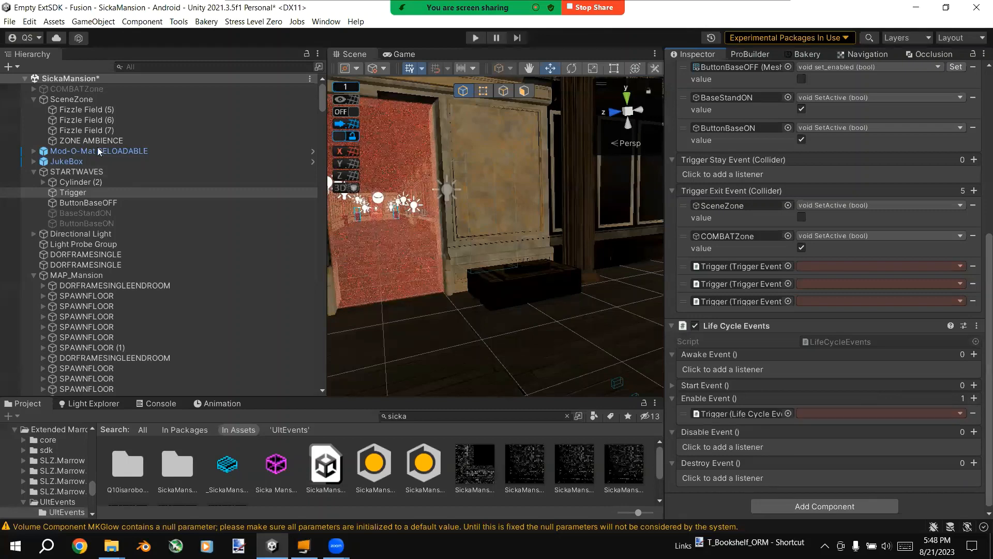
left_click(840, 416)
mouse_move(922, 188)
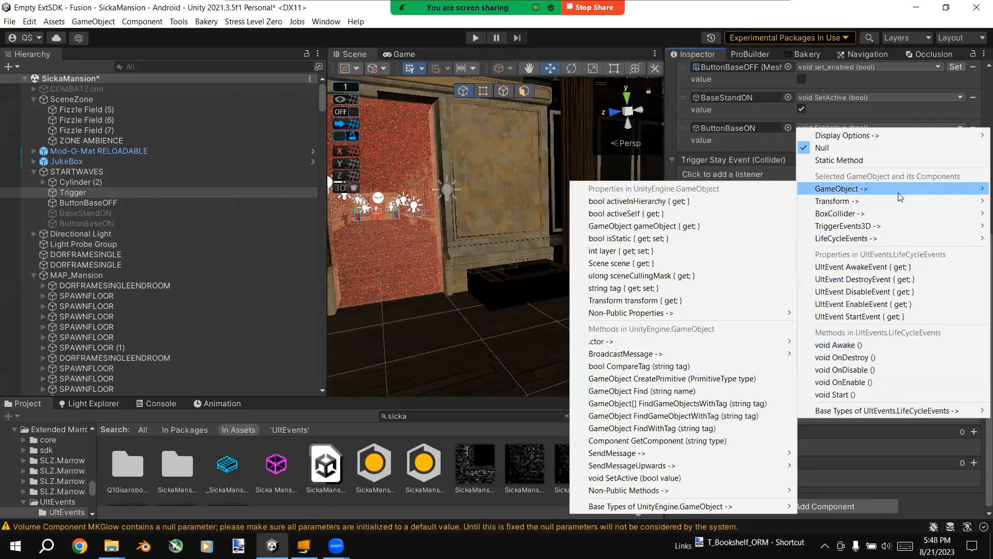
mouse_move(879, 206)
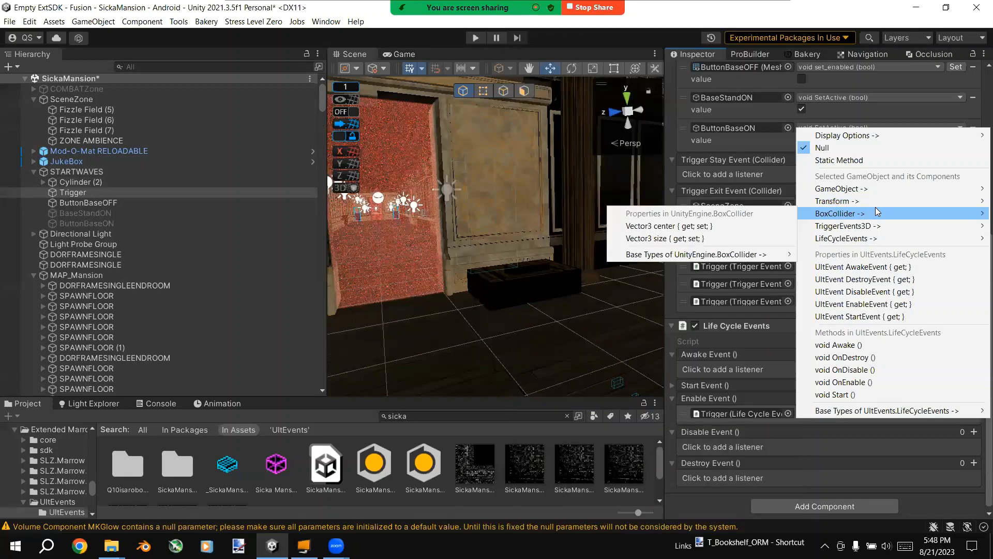
mouse_move(863, 188)
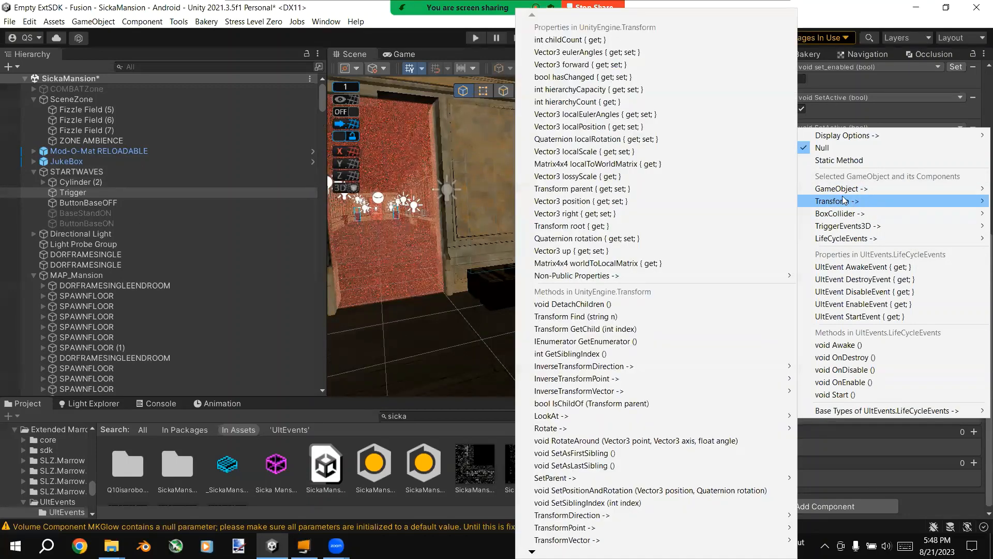
mouse_move(847, 216)
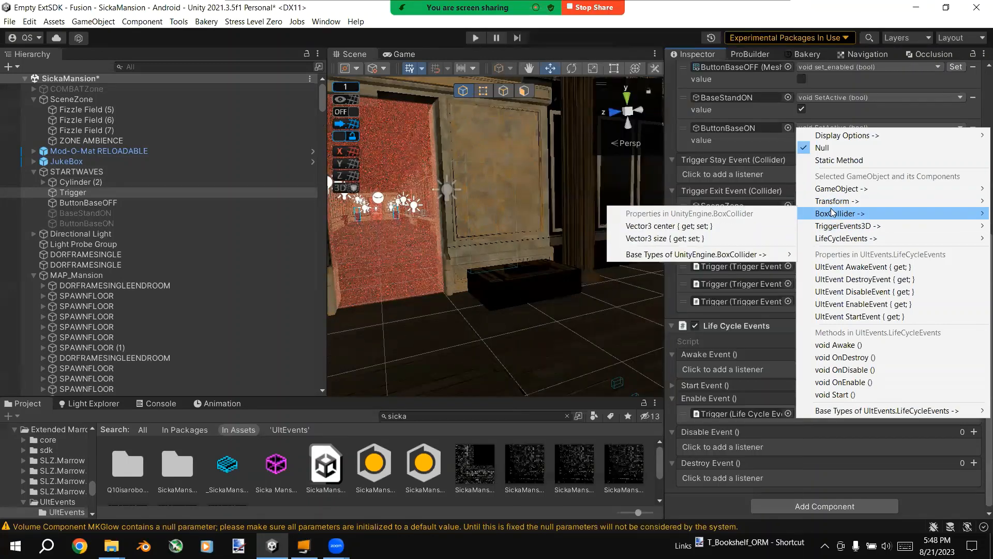
mouse_move(786, 254)
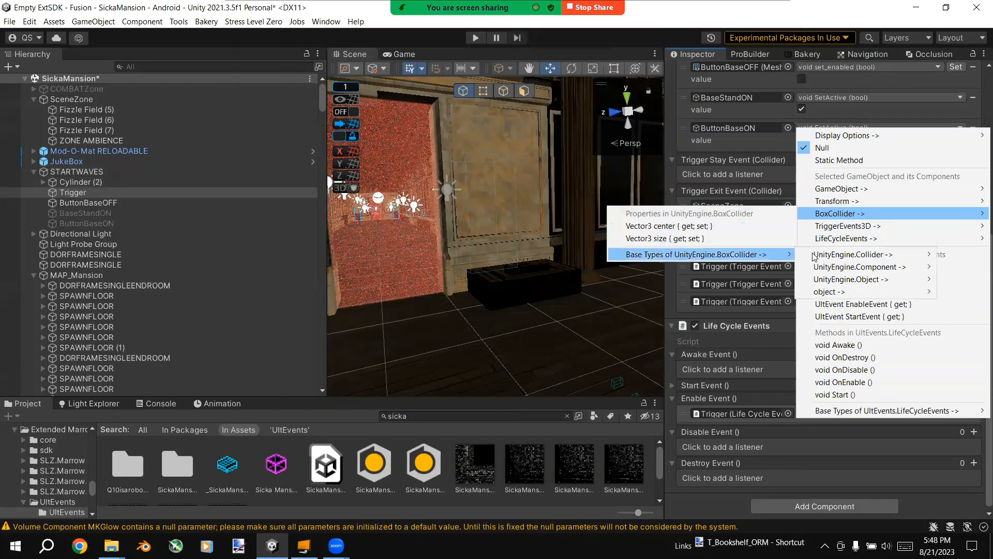
mouse_move(854, 279)
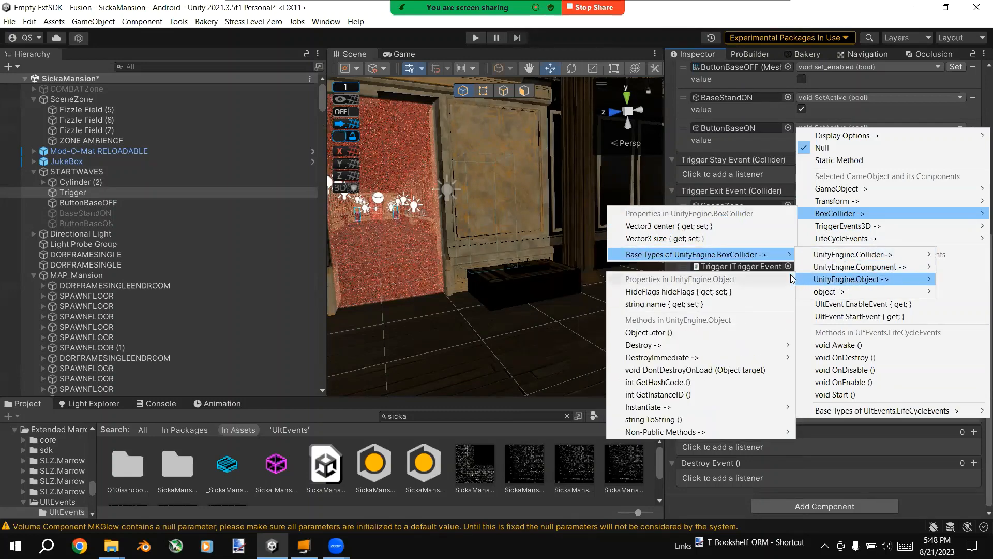
mouse_move(826, 290)
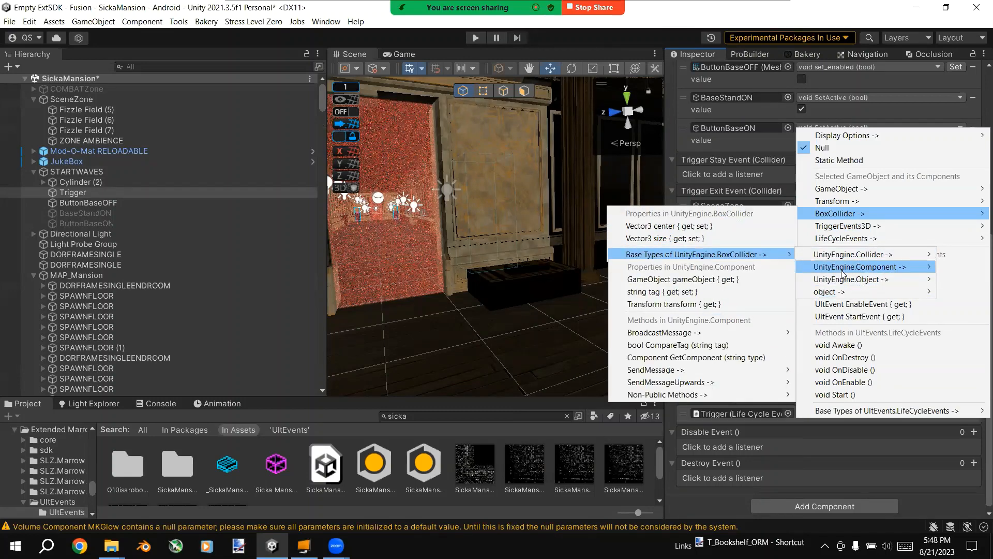
mouse_move(827, 254)
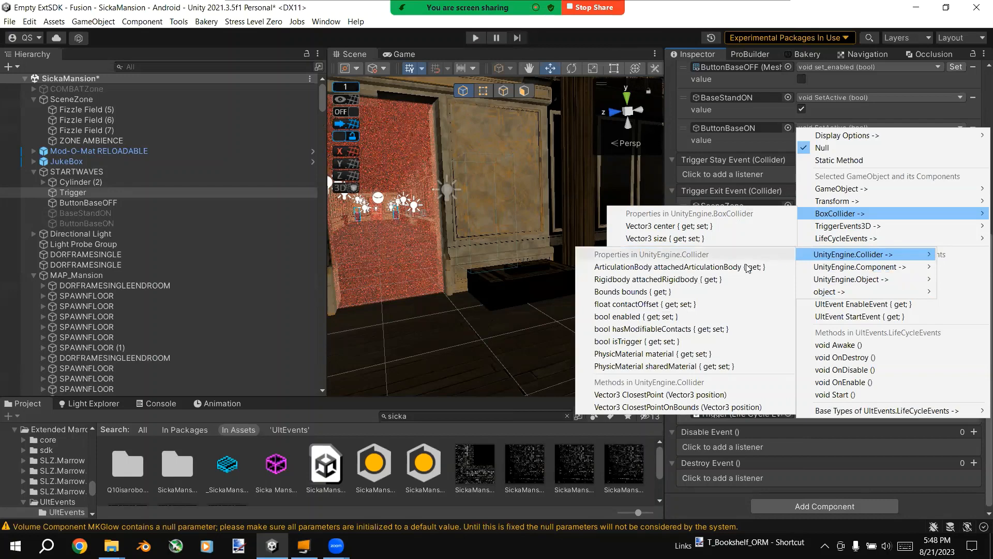
left_click(718, 316)
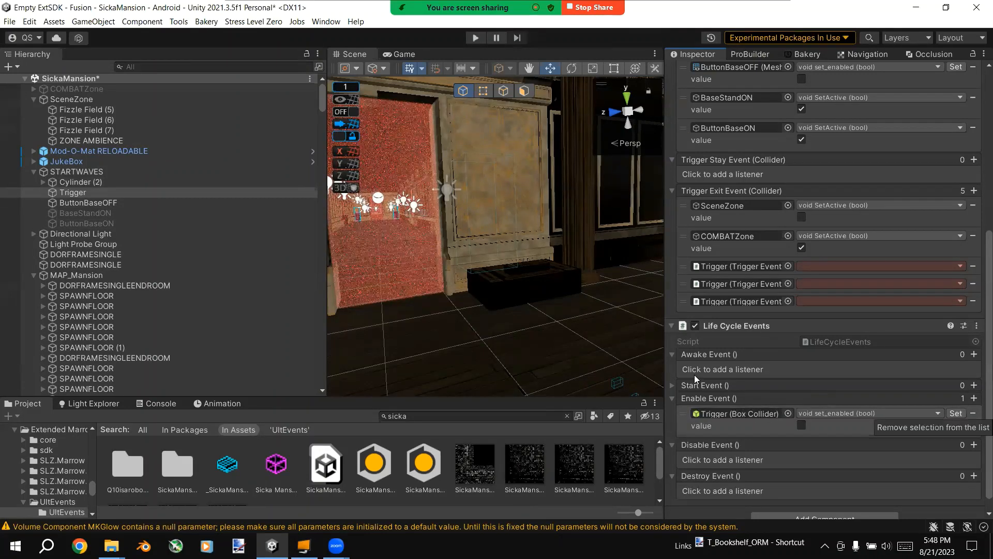
Step: Remove the Life Cycle Events component from the Trigger object
left_click(976, 326)
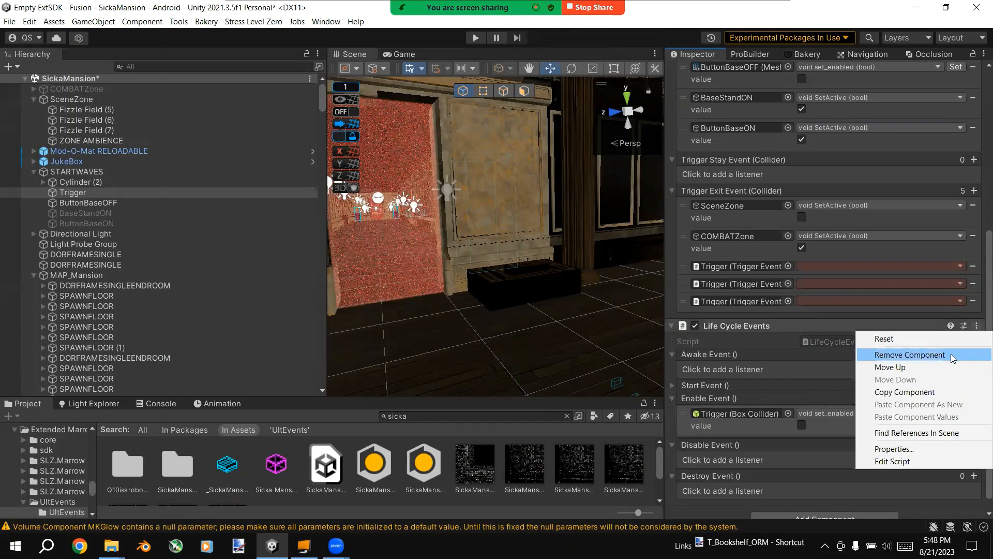
left_click(950, 354)
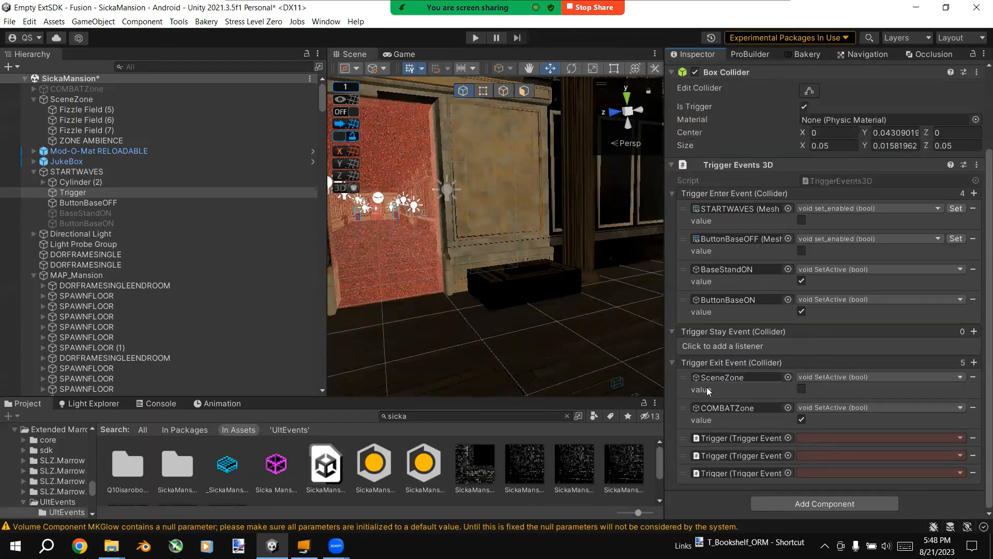
Step: Assign STARTWAVES to the third Trigger Exit Event listener and choose the UnityEngine.Object Destroy (Object) method for it
right_click_drag(420, 245, 23, 215)
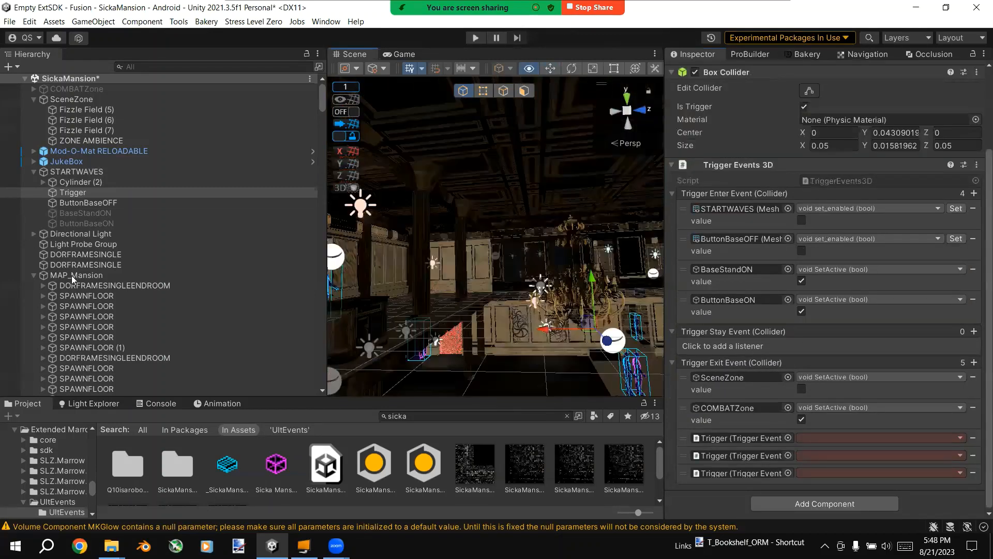
key("f")
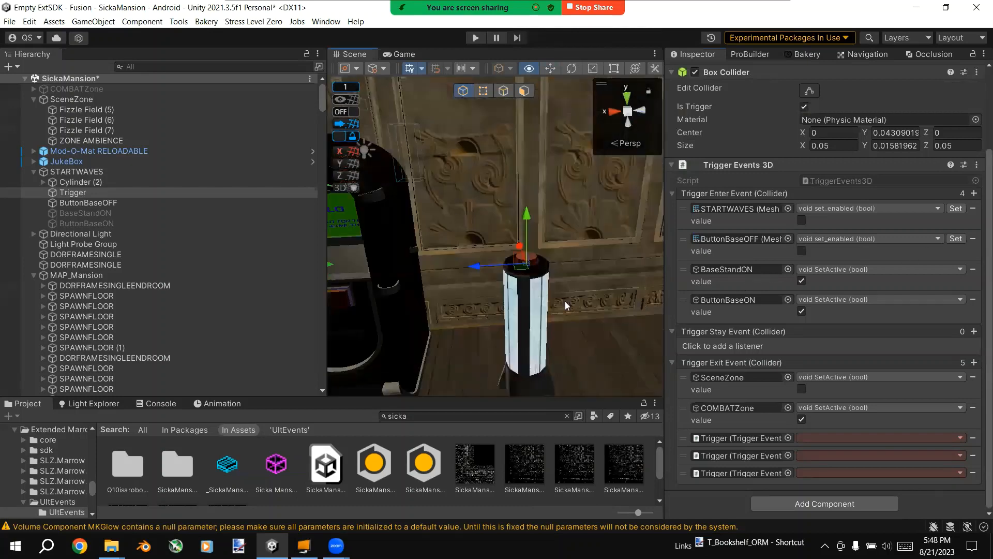
right_click_drag(565, 302, 525, 274)
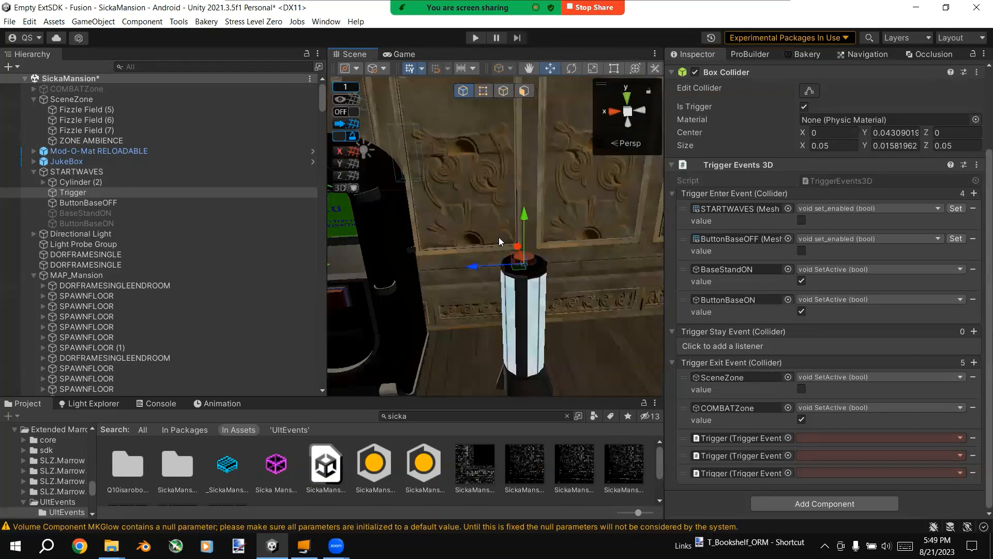
right_click_drag(500, 241, 579, 193)
key("w")
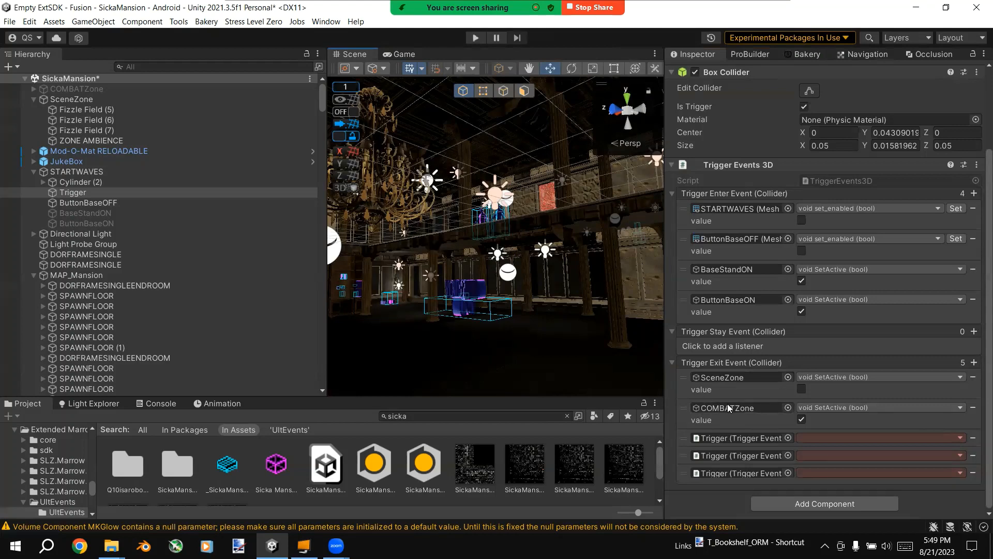
right_click_drag(615, 300, 621, 232)
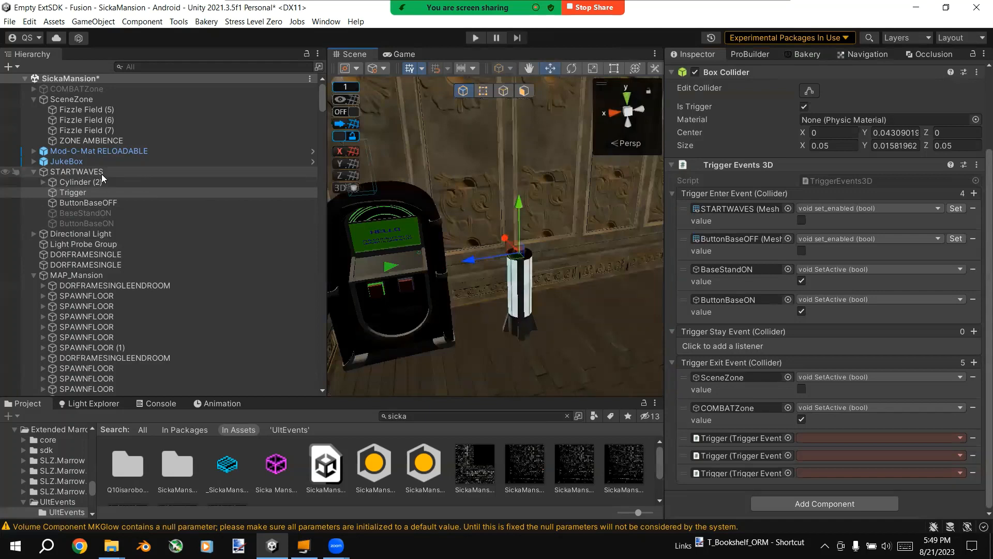
left_click_drag(78, 192, 737, 437)
left_click(879, 437)
mouse_move(879, 300)
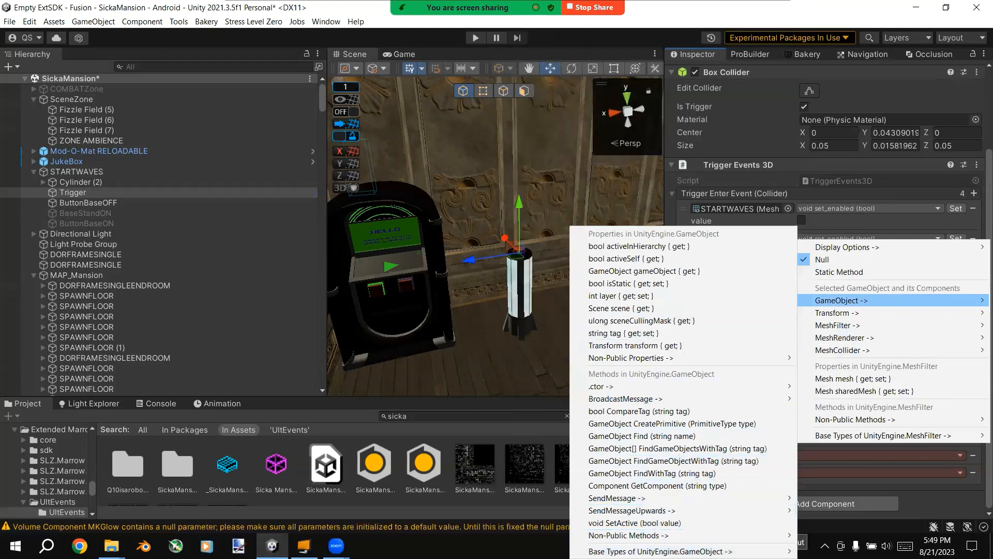
mouse_move(786, 551)
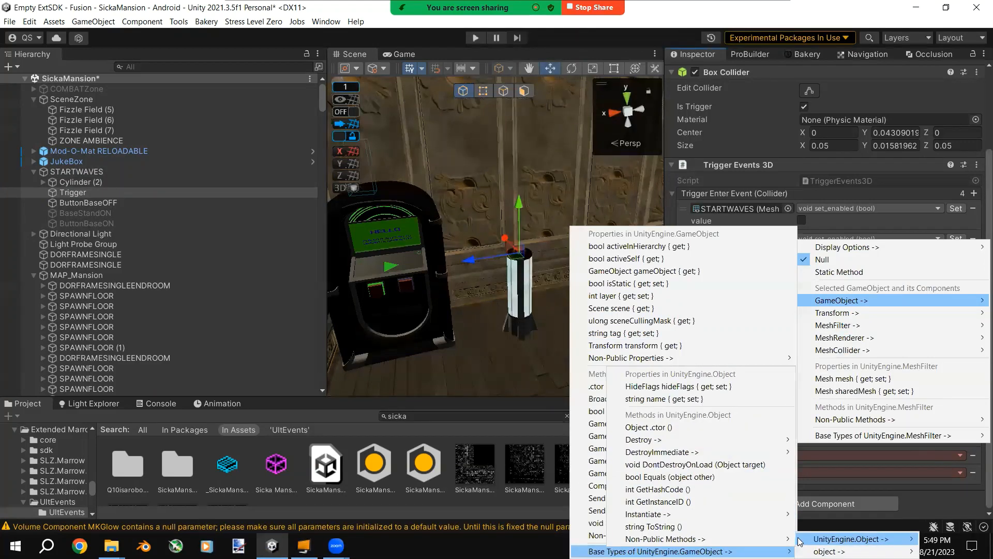
mouse_move(776, 439)
left_click(827, 442)
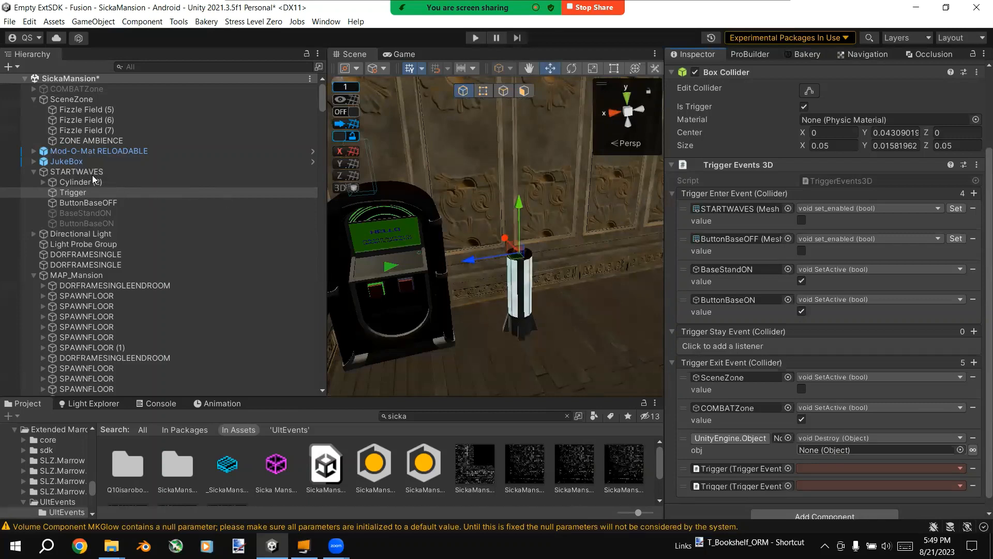
Step: Assign the STARTWAVES object as the target of the Destroy listener in the Trigger Exit Event
left_click(177, 174)
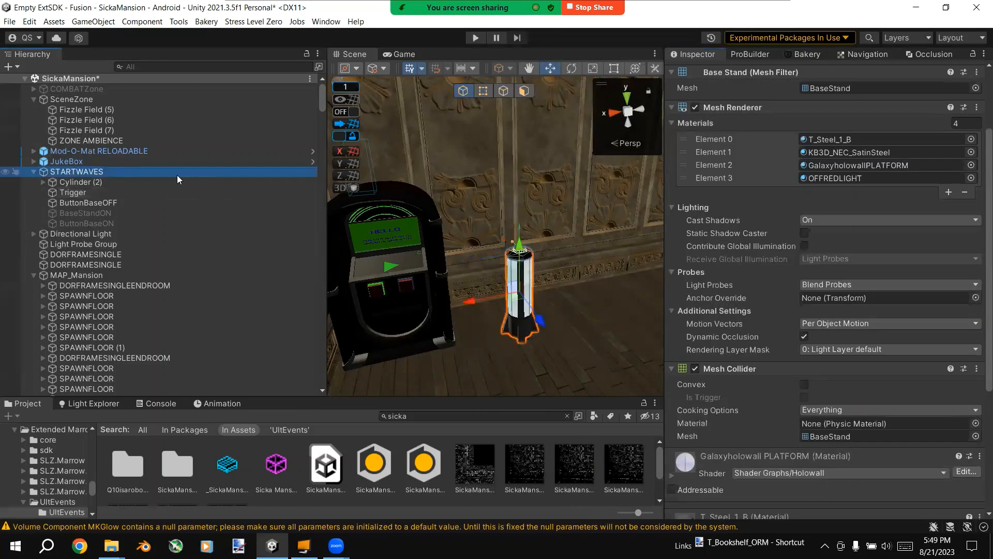
left_click(107, 191)
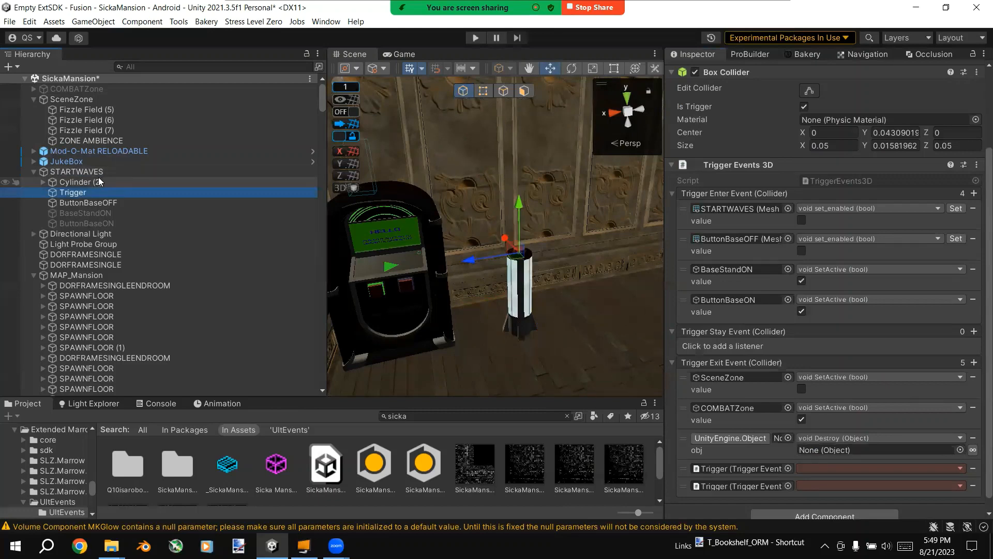
left_click_drag(96, 173, 876, 456)
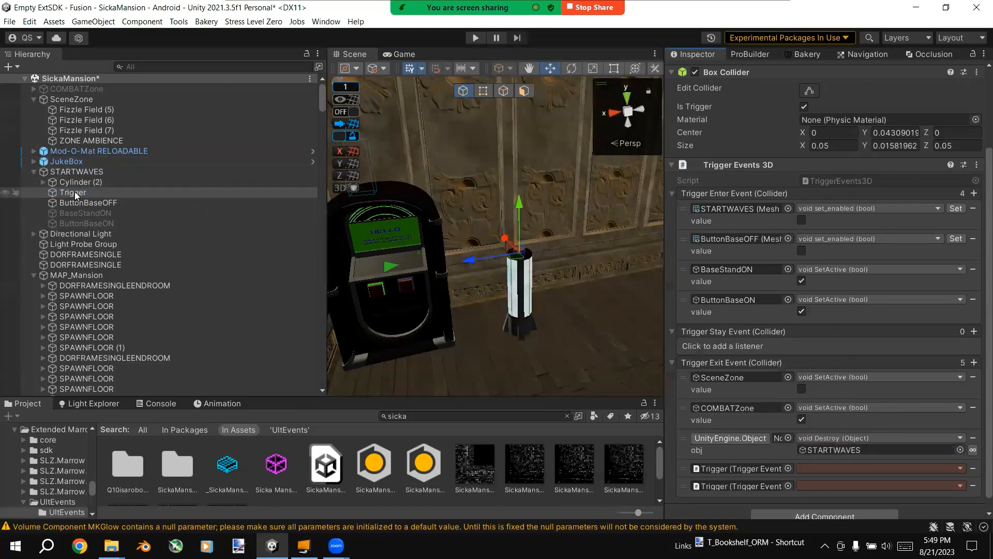
right_click_drag(583, 314, 590, 208)
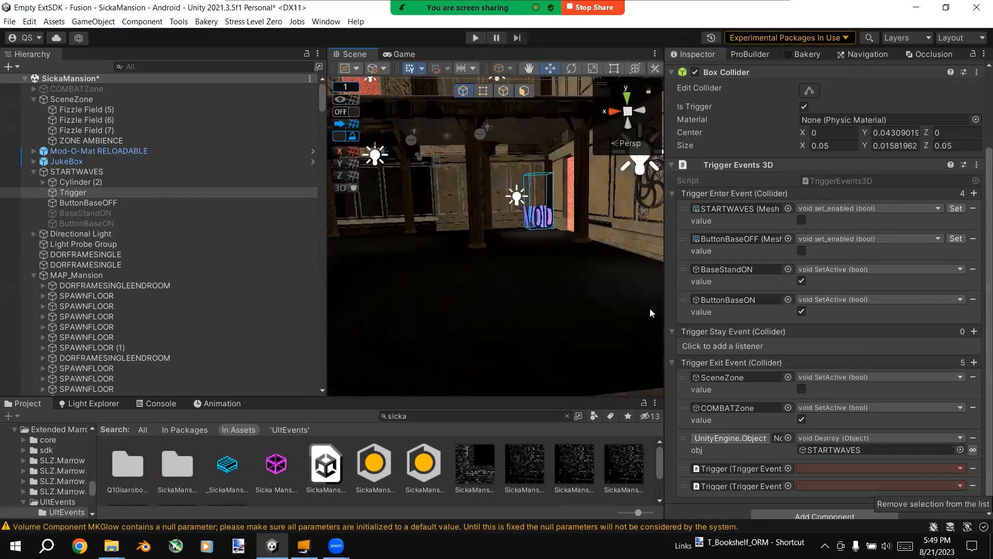
right_click_drag(595, 285, 962, 275)
right_click_drag(410, 279, 456, 288)
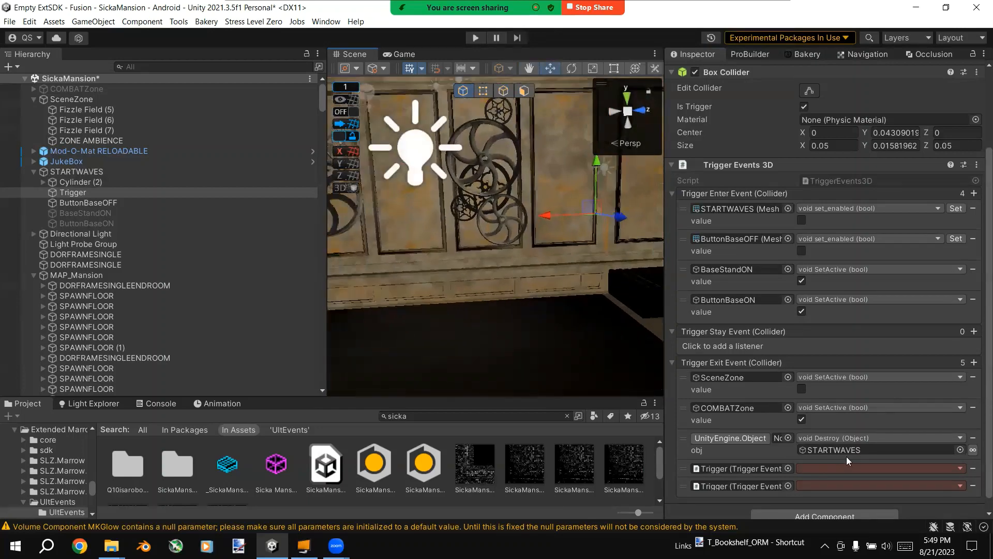
left_click(848, 468)
mouse_move(854, 344)
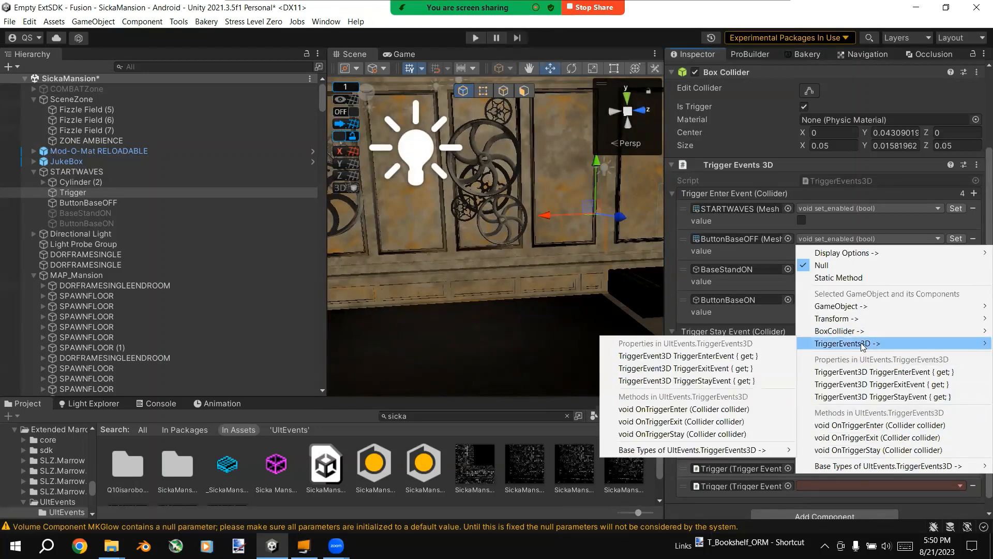
left_click(978, 177)
Step: Remove the two unused listeners without a method from the Trigger Exit Event
scroll(977, 191, "down", 1)
left_click(973, 456)
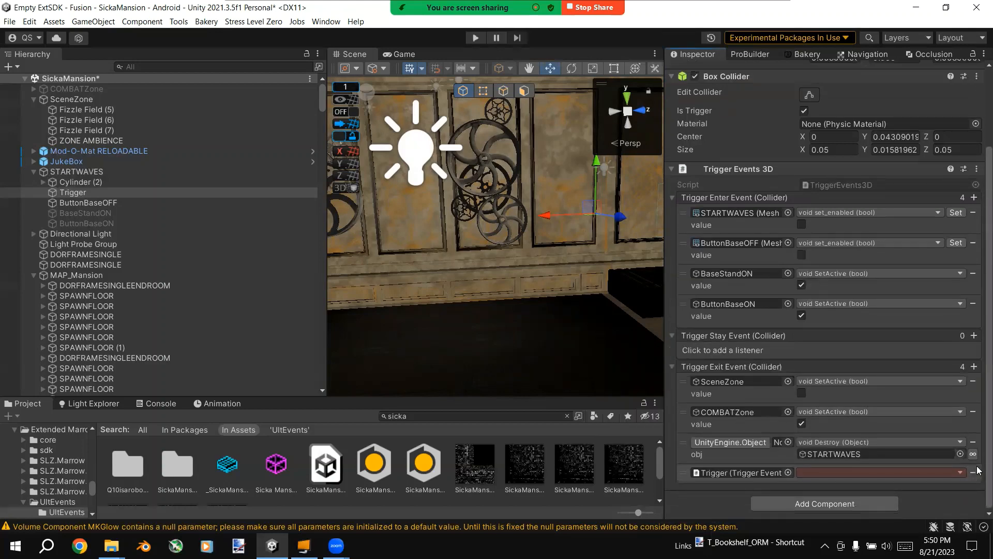
left_click(973, 473)
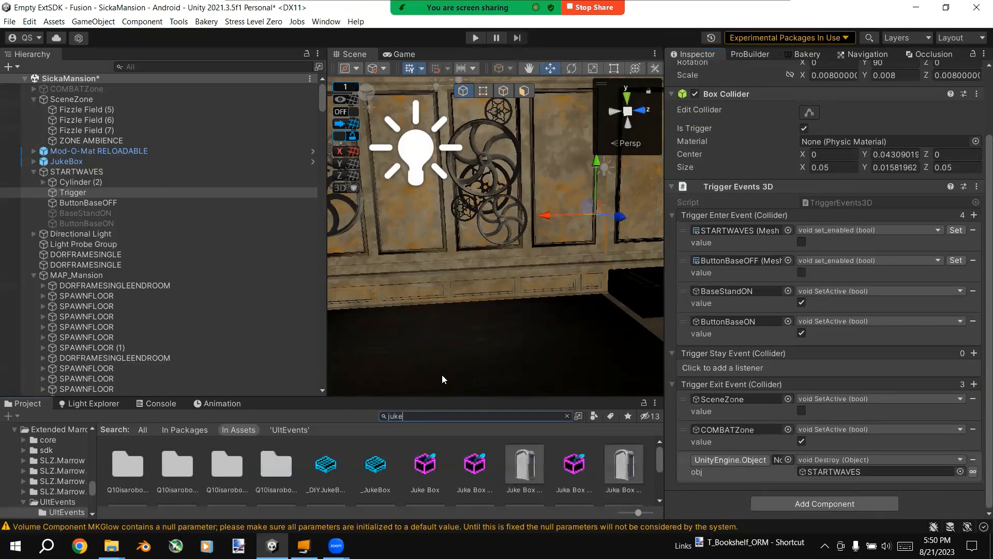
Step: Open the JukeBox prefab from the project assets matching "juke" and examine the event listeners on SONG_BastardizedSinewave
left_click_drag(432, 395, 431, 209)
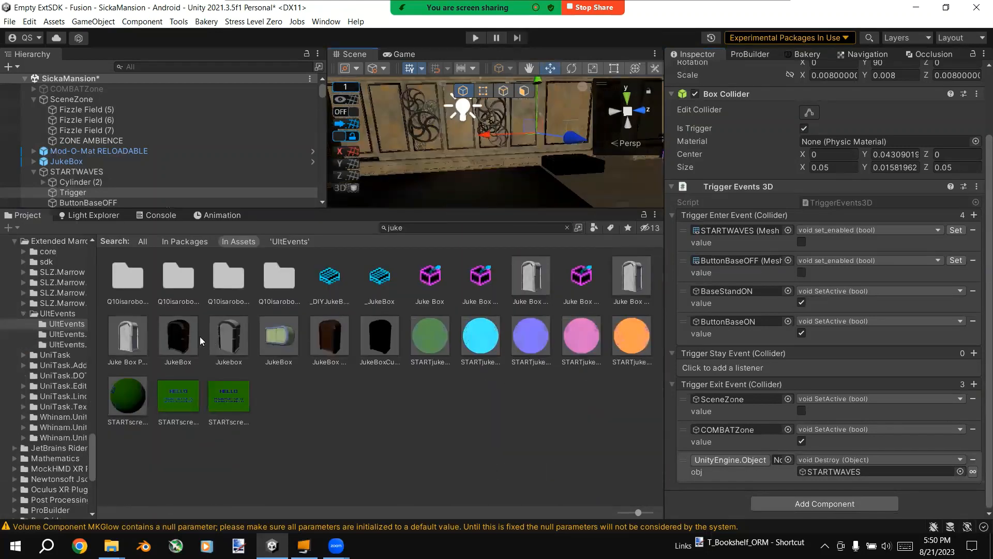
double_click(192, 334)
left_click(272, 179)
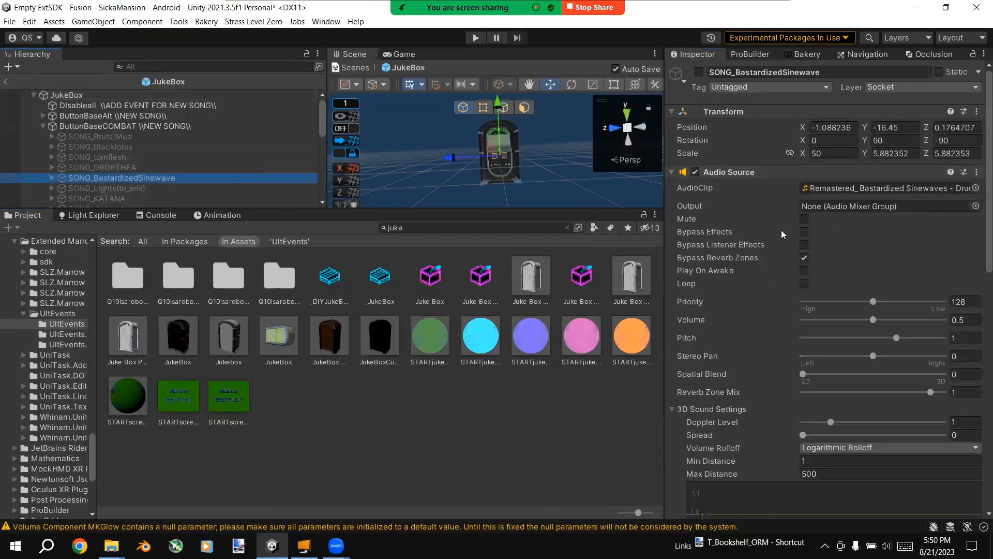
scroll(765, 259, "down", 10)
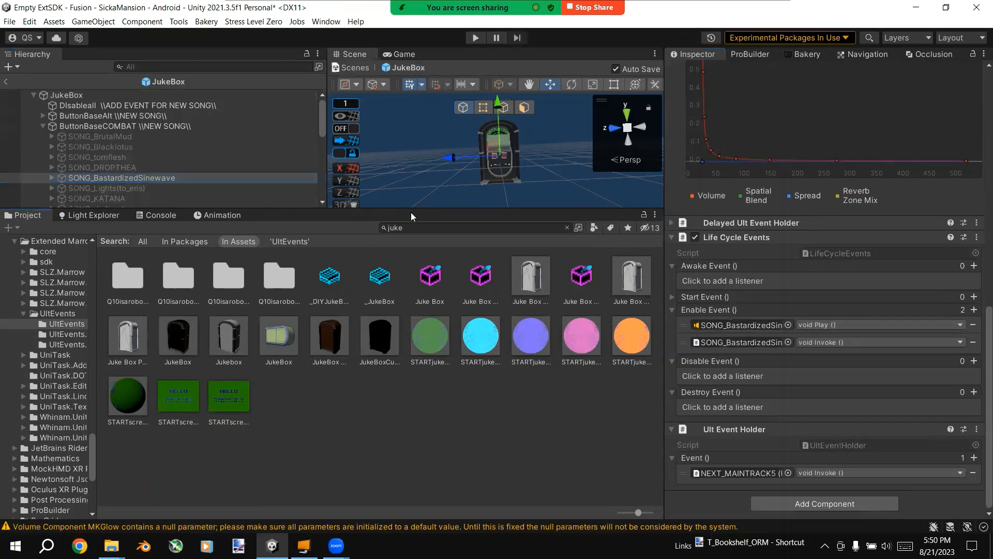
Step: Inspect the jukebox model's screen and buttons up close in the prefab and return to the SickaMansion scene
left_click_drag(413, 213, 325, 280)
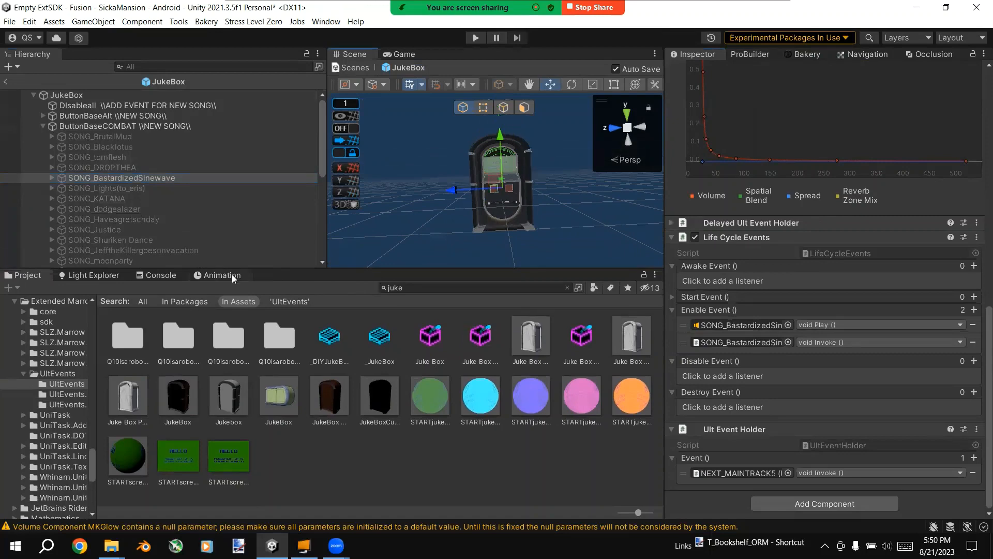
key("w")
right_click_drag(461, 198, 471, 144)
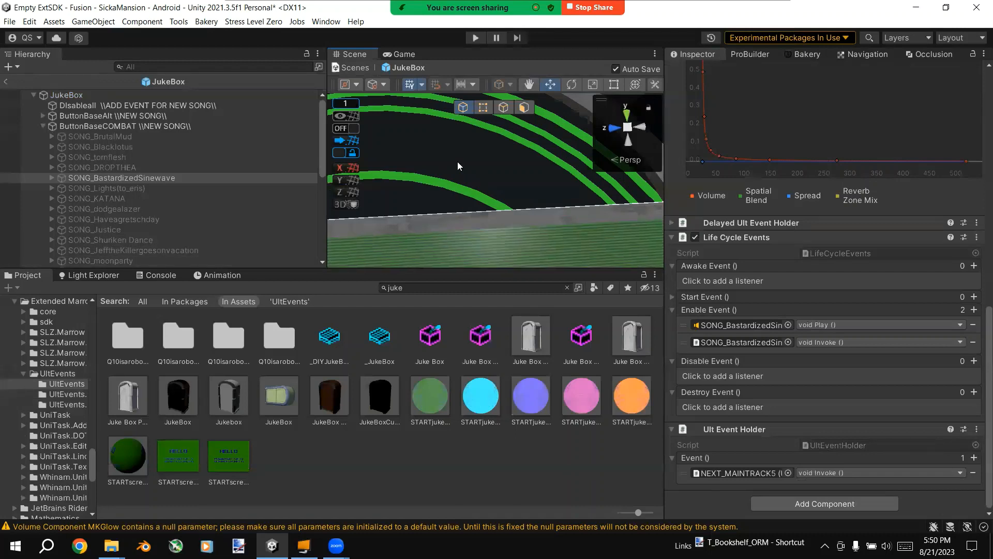
scroll(551, 199, "down", 5)
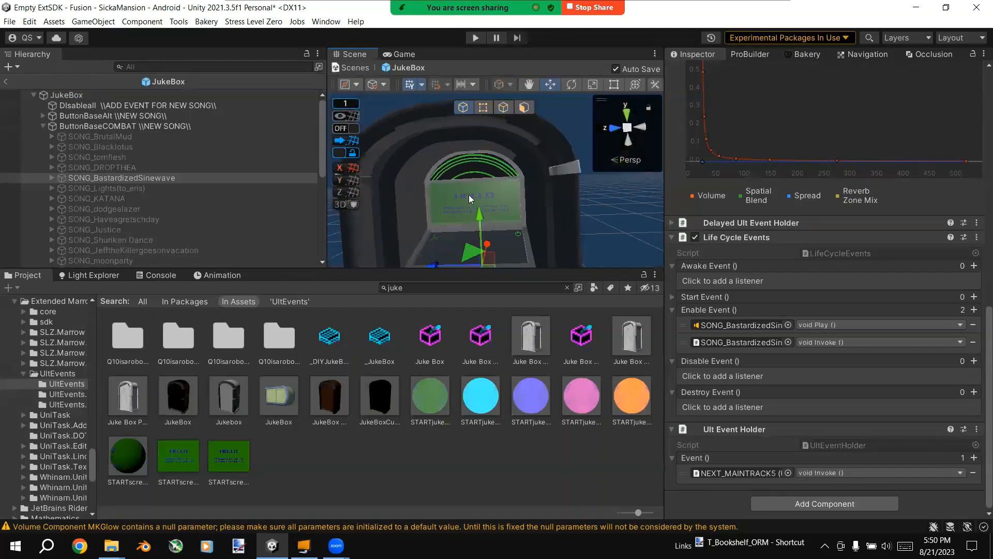
right_click_drag(497, 219, 480, 279)
key("s")
scroll(482, 239, "up", 4)
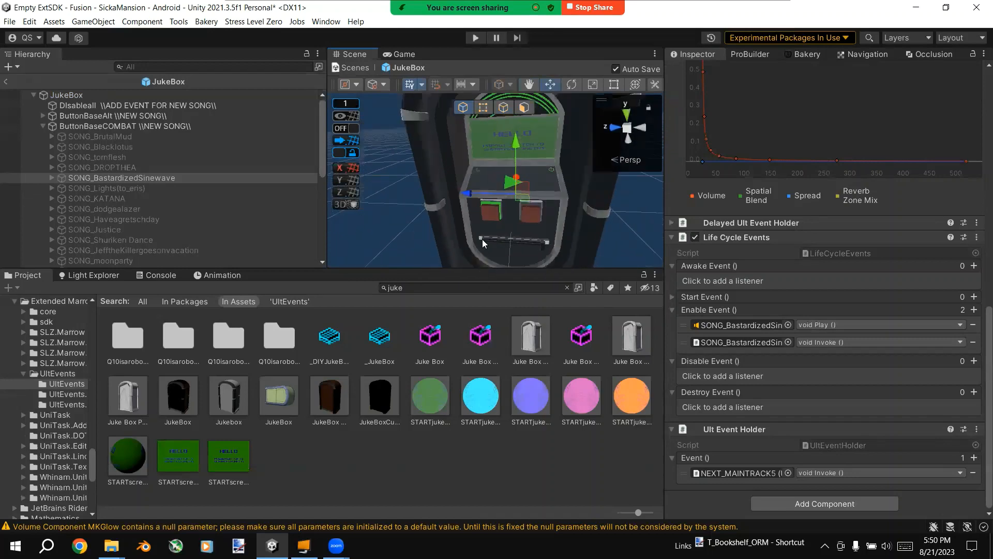
left_click(6, 81)
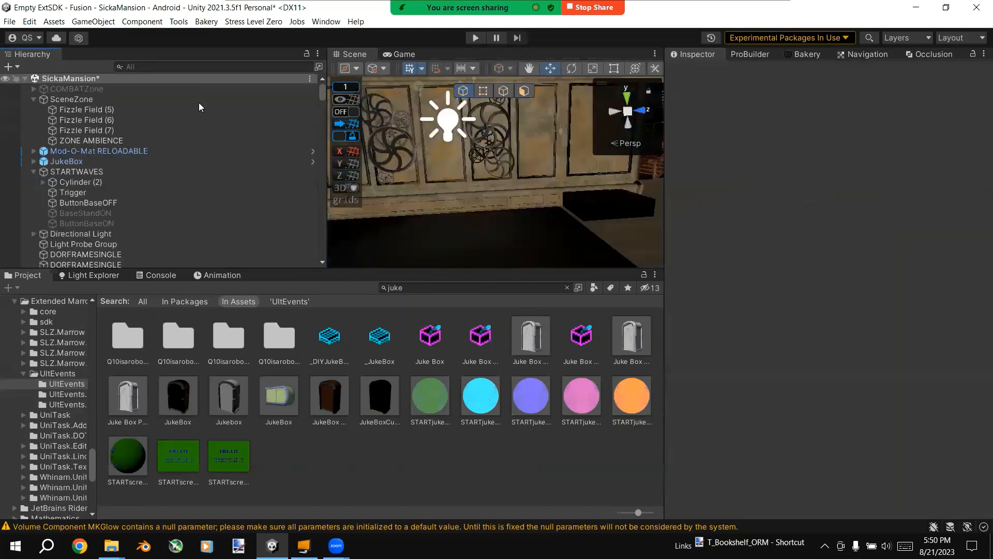
Step: Save the SickaMansion scene
right_click_drag(520, 156, 457, 156)
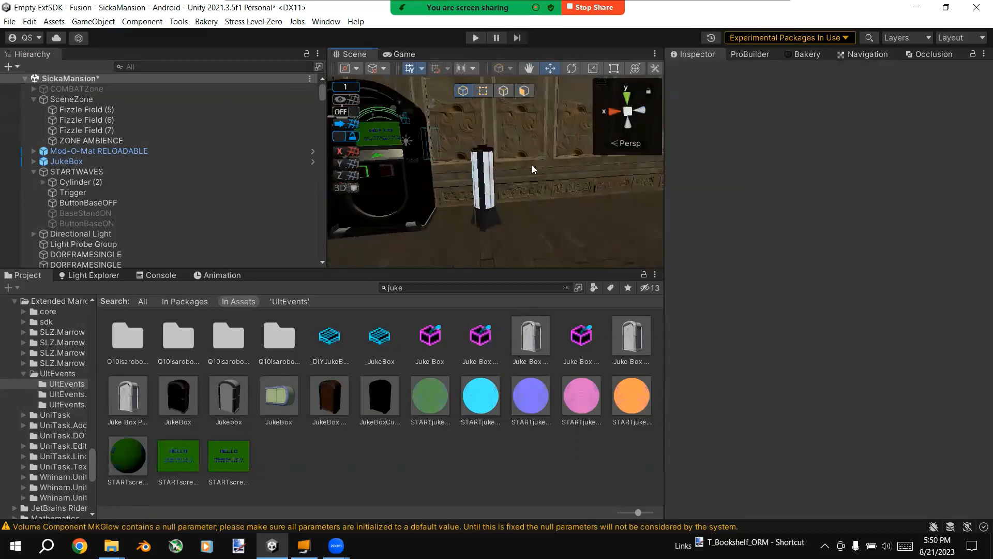
key("ctrl+s")
right_click_drag(499, 175, 521, 203)
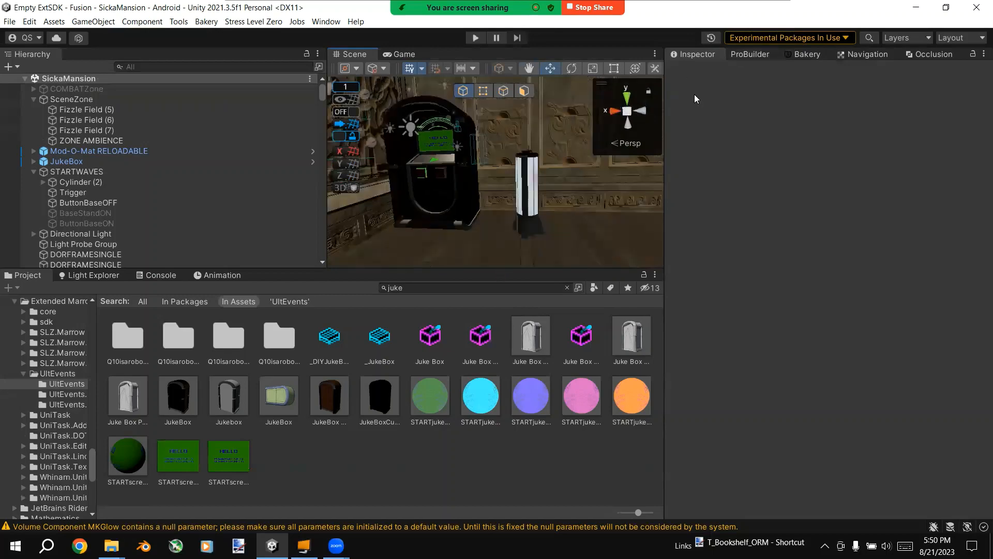